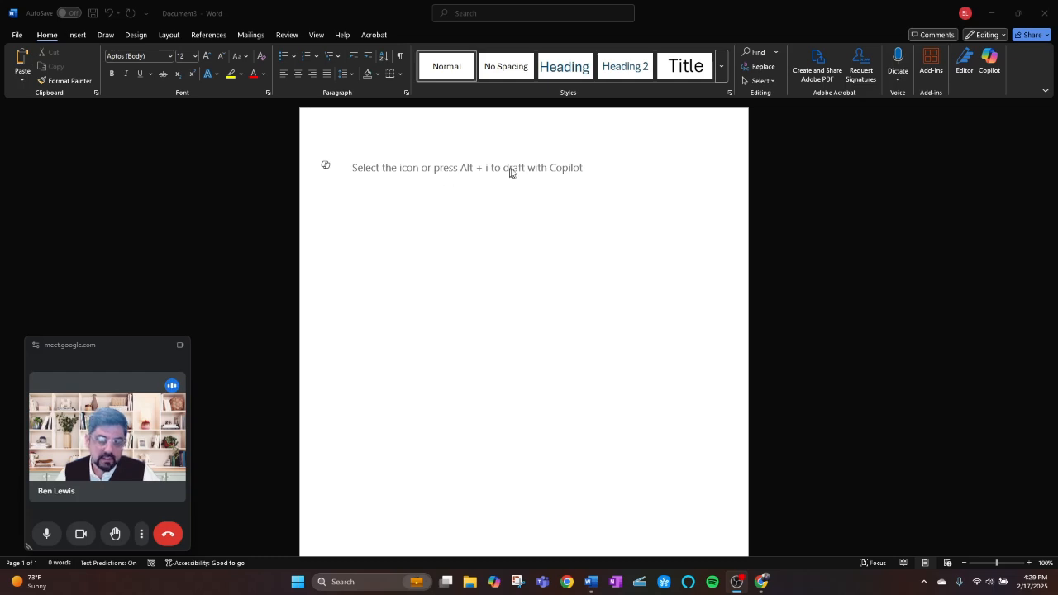
Open Copilot and write a prompt asking it to create an instructive flyer on AIDET communication.
click(991, 61)
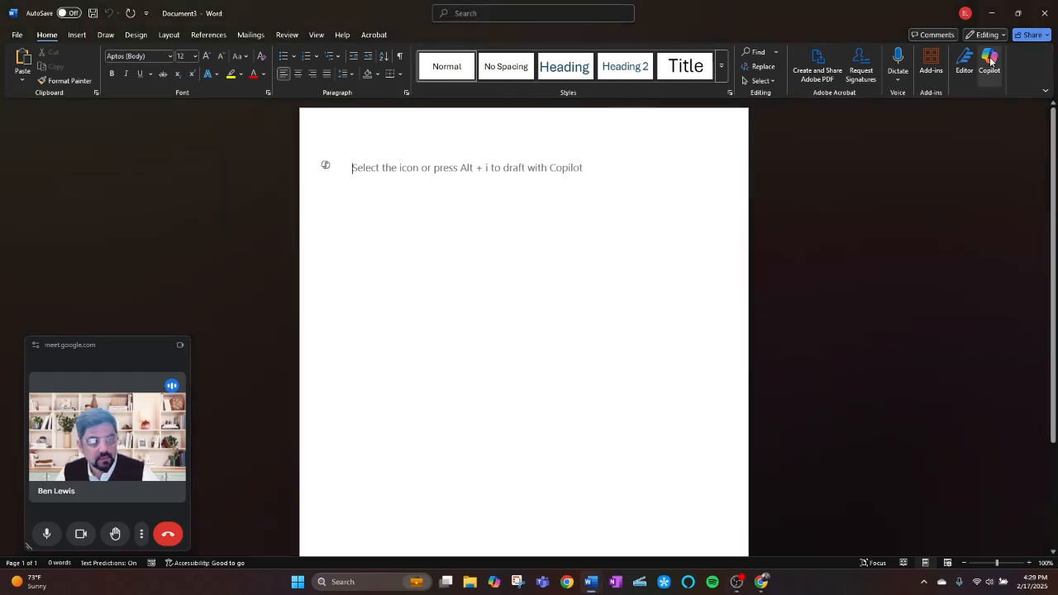
click(991, 60)
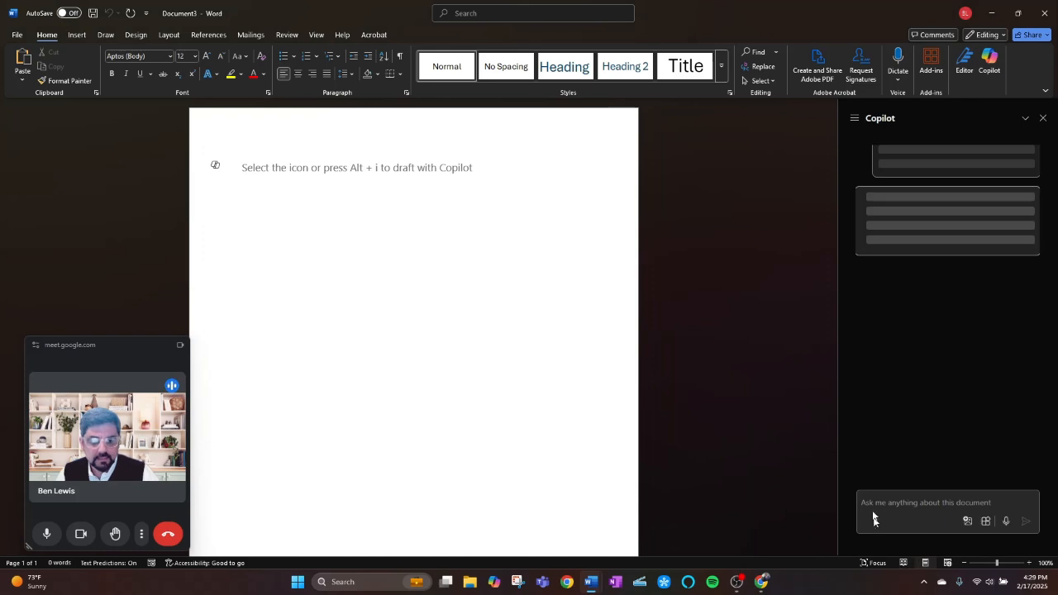
click(872, 505)
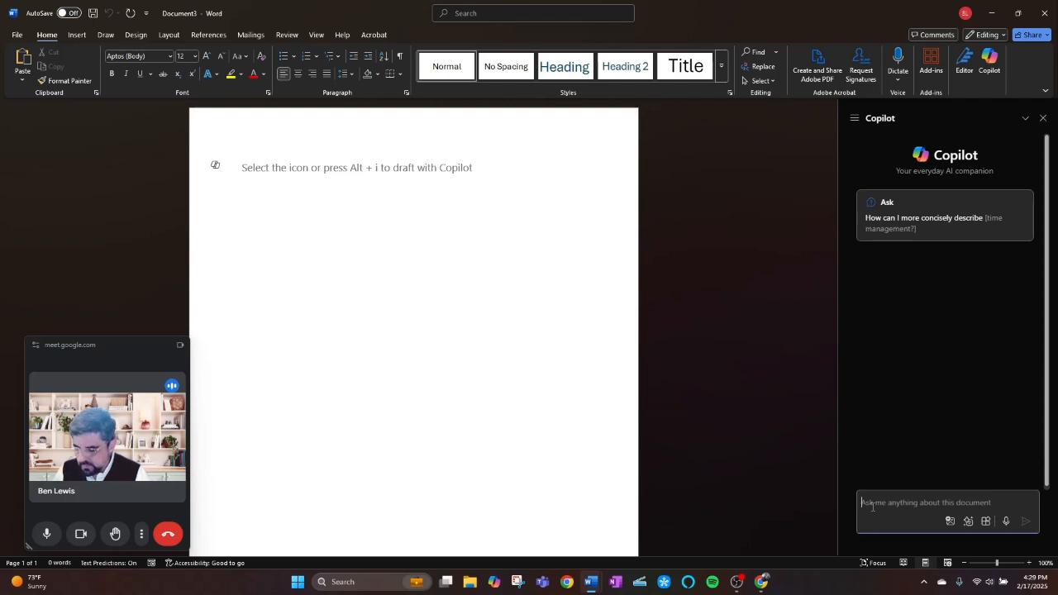
text(cre)
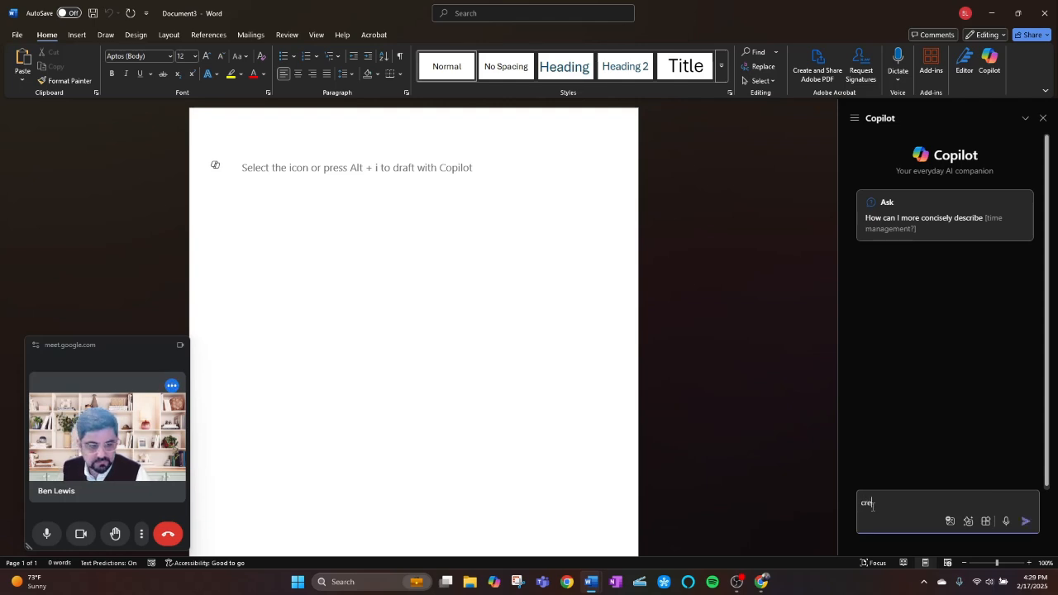
text(eate)
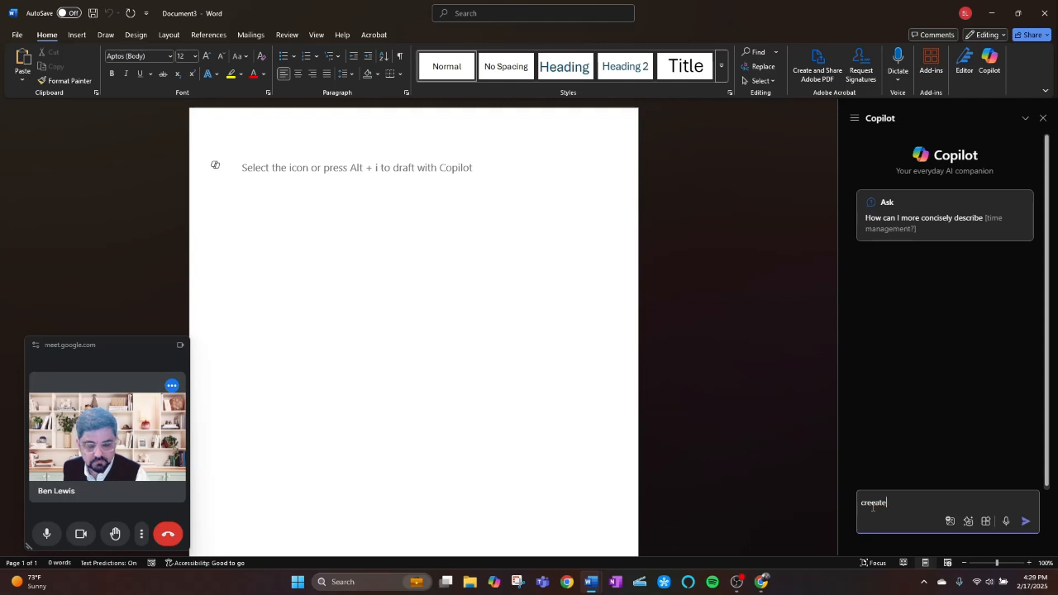
text( an snstructive )
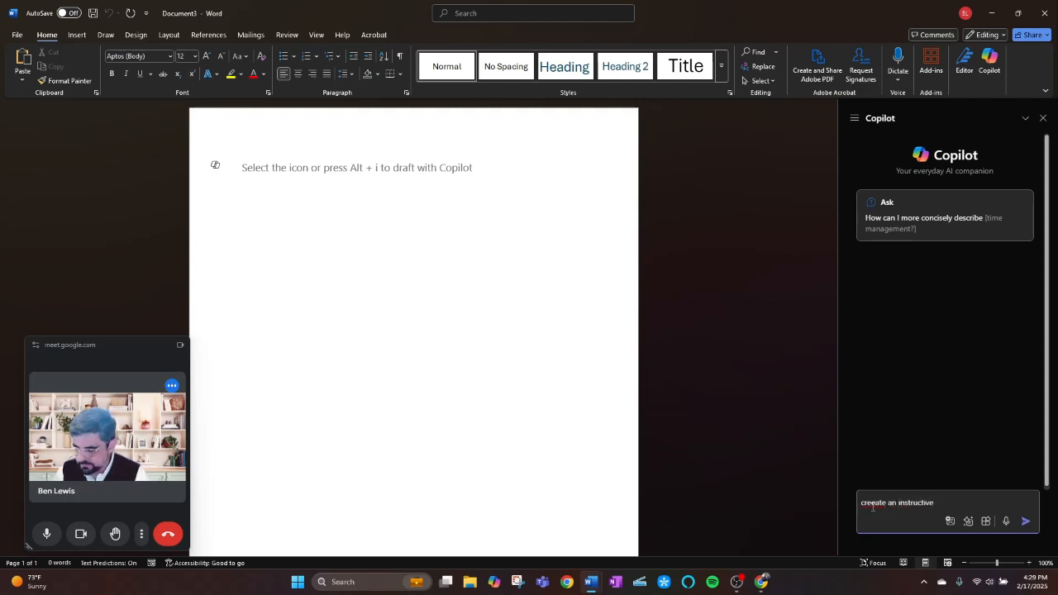
text(flyer )
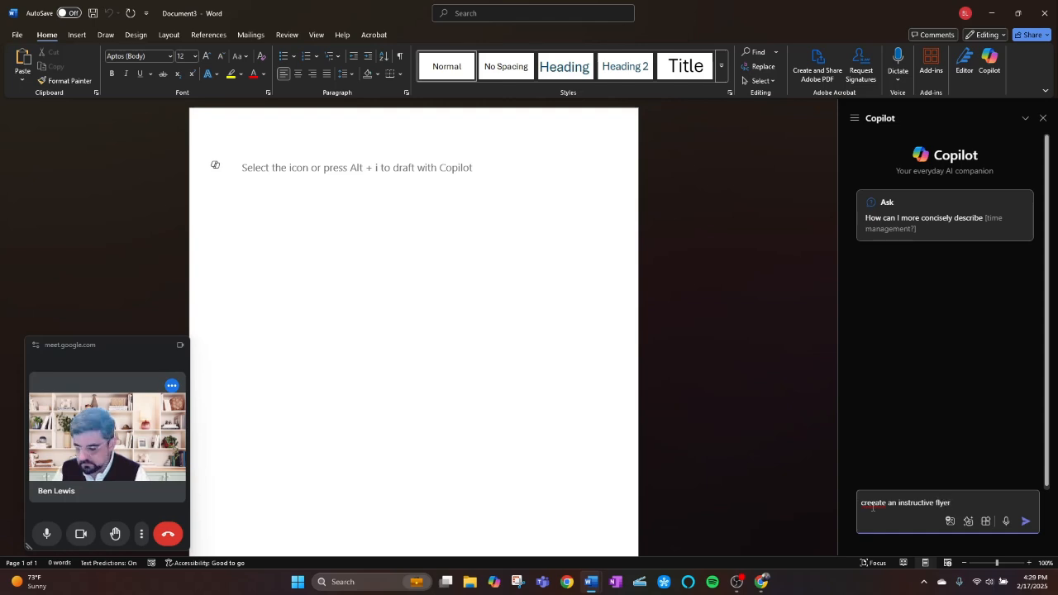
text(on AIDET )
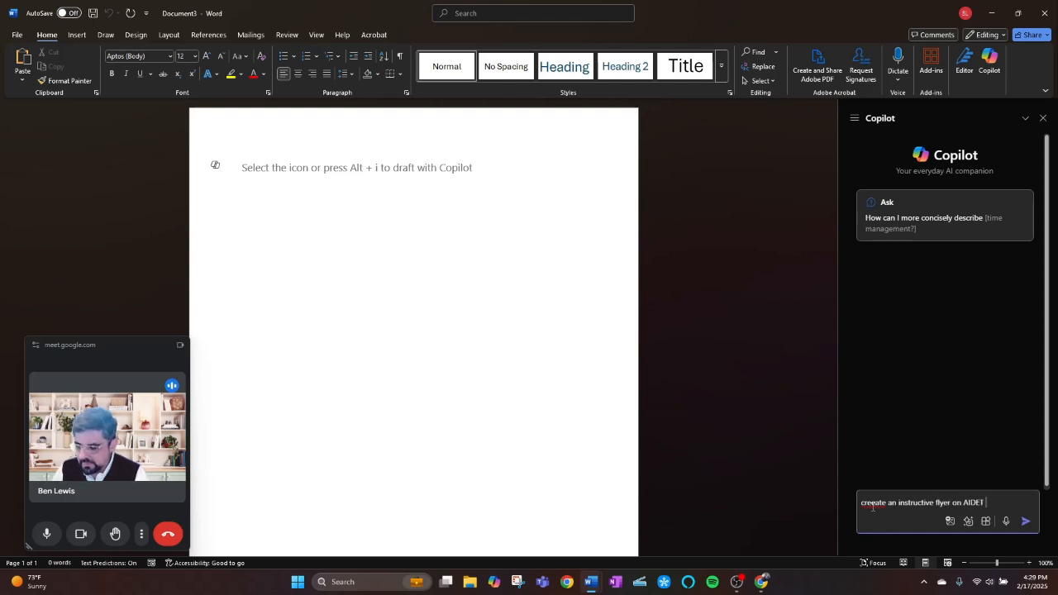
text(communication)
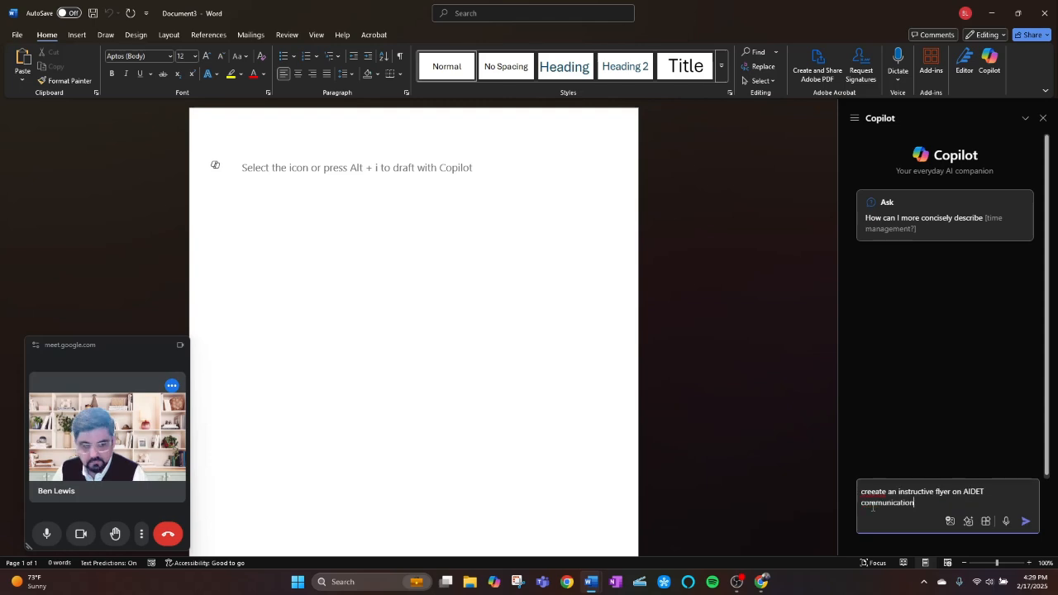
Correct the spelling of "create" in the Copilot prompt and submit it.
click(872, 494)
key(BackSpace)
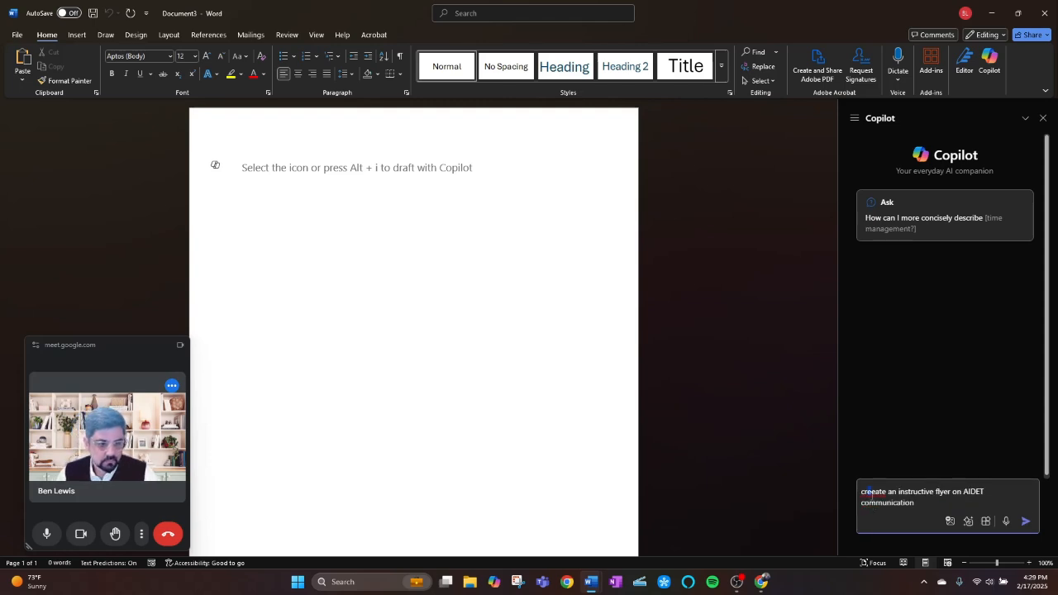
key(BackSpace)
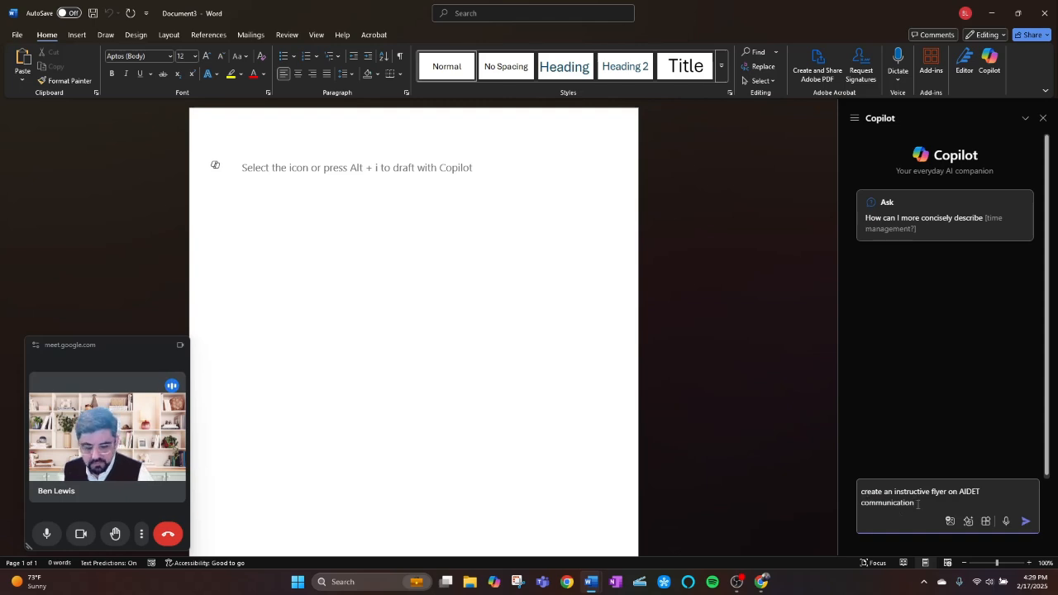
key(Return)
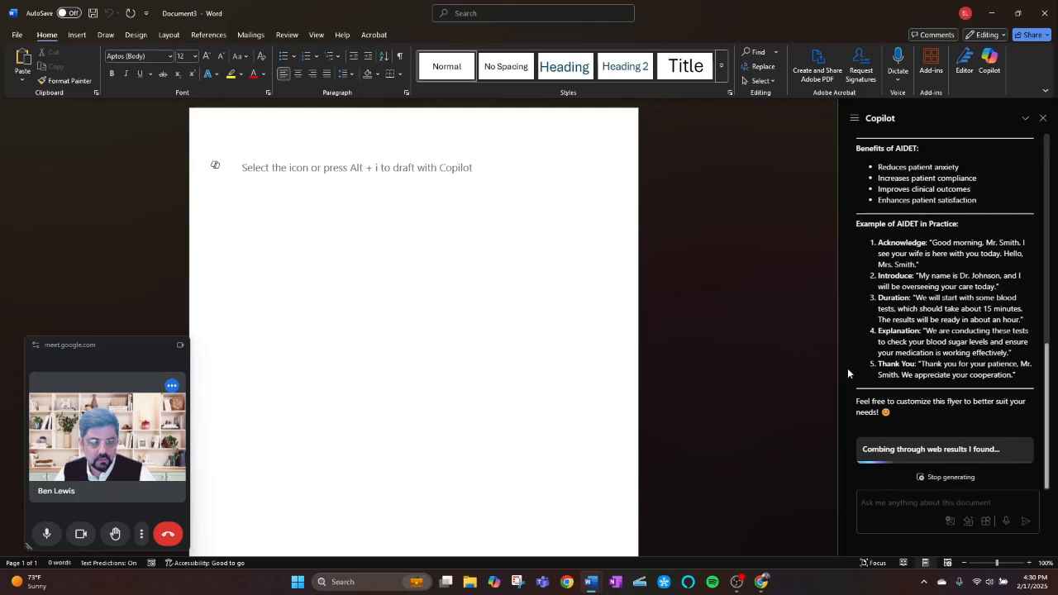
Review Copilot's AIDET flyer draft, from the framework introduction through the benefits and the practice example.
scroll(913, 276, up, 5)
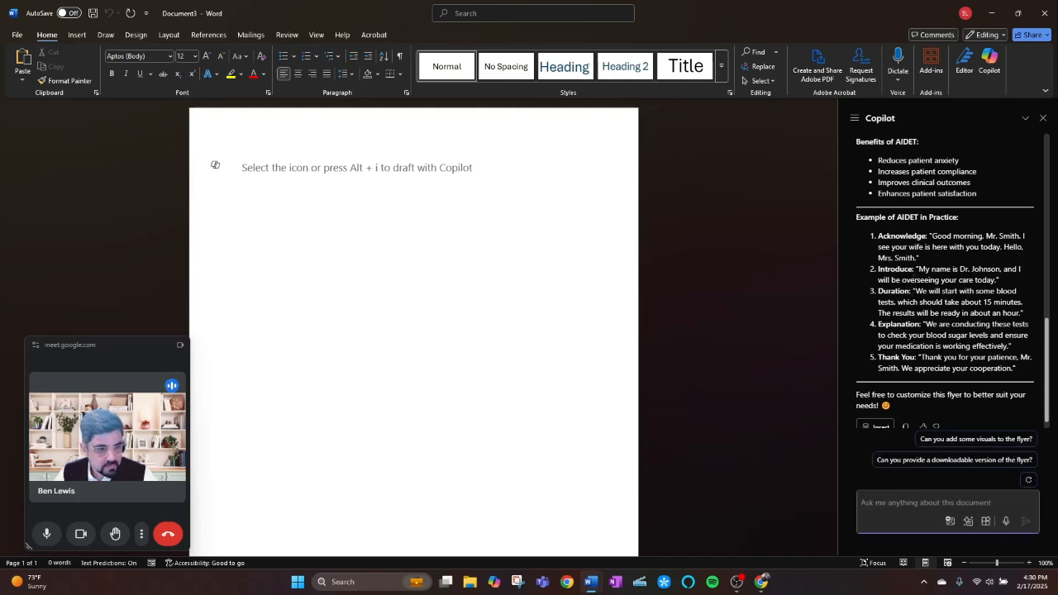
scroll(912, 276, up, 3)
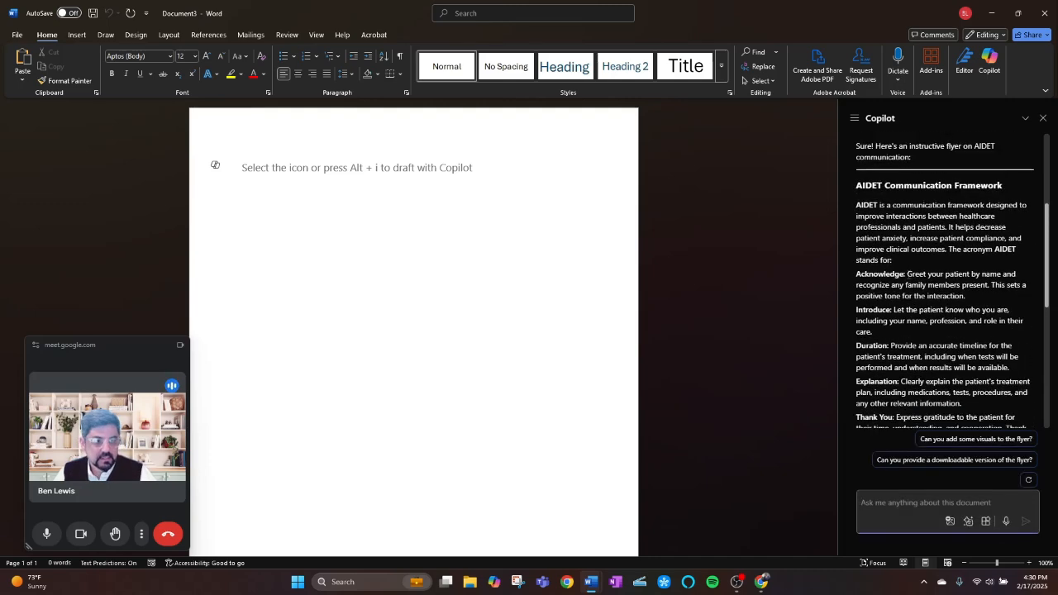
scroll(913, 239, up, 2)
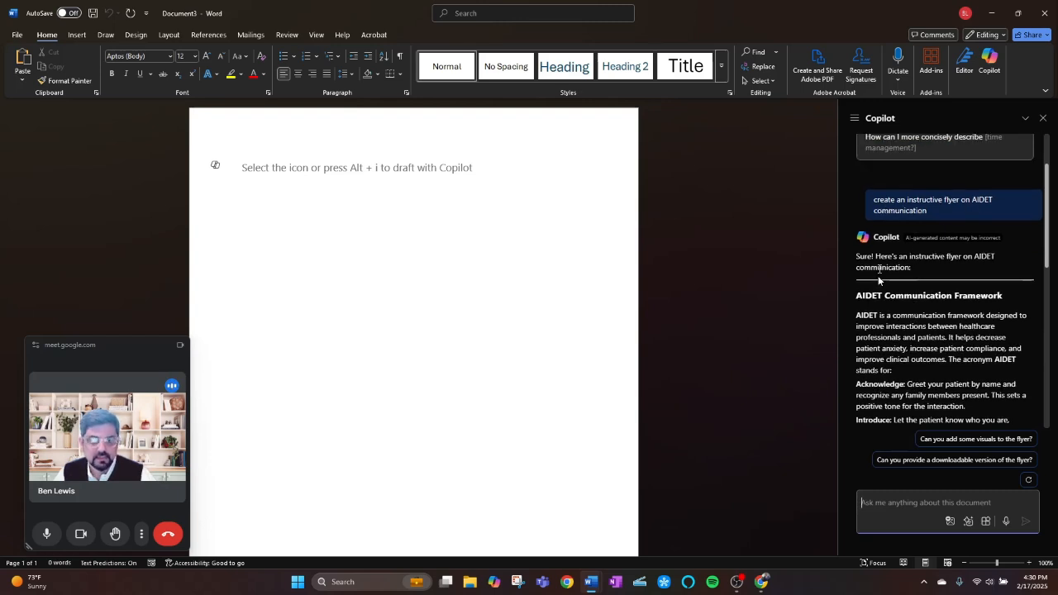
scroll(902, 276, down, 4)
scroll(872, 210, down, 4)
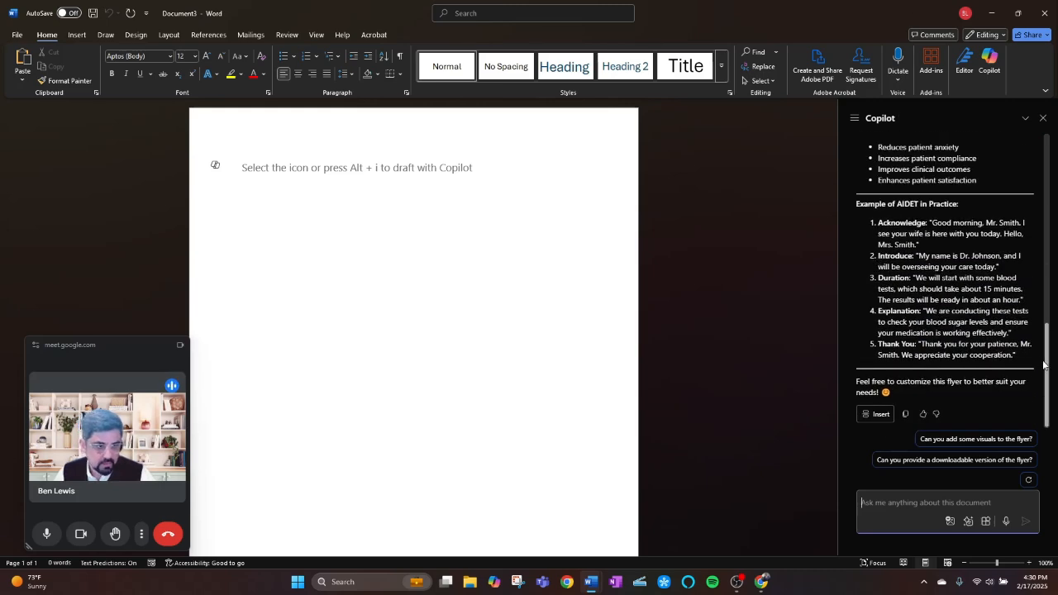
scroll(999, 343, up, 1)
scroll(938, 319, down, 1)
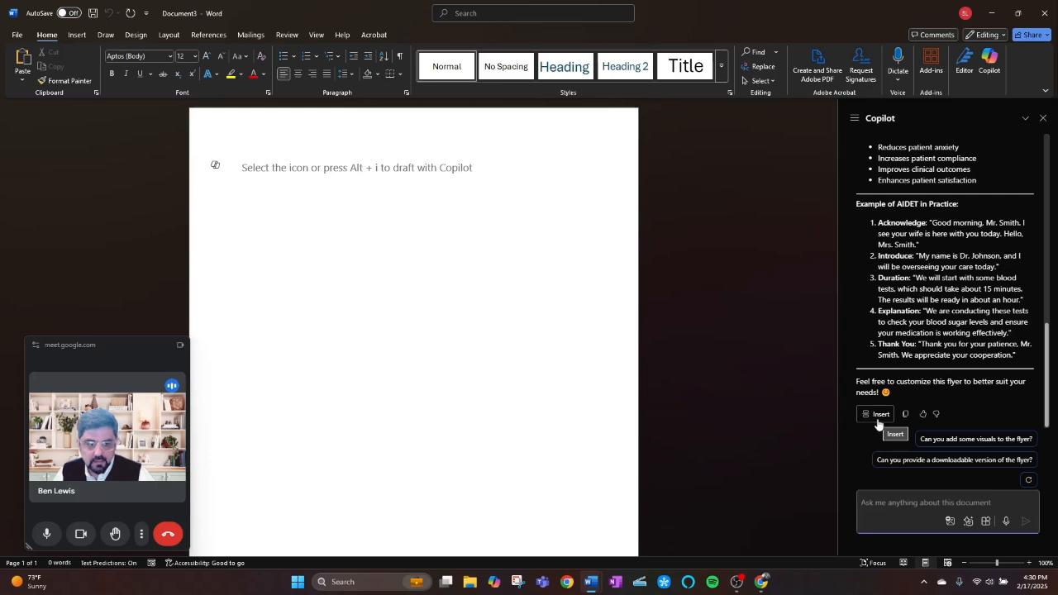
scroll(971, 244, up, 10)
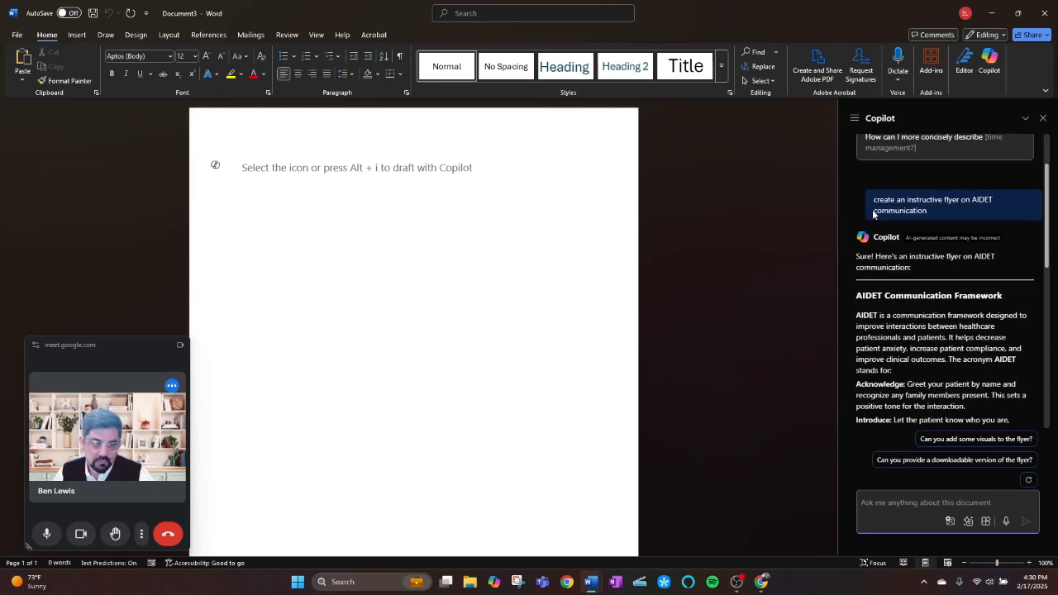
scroll(895, 251, down, 1)
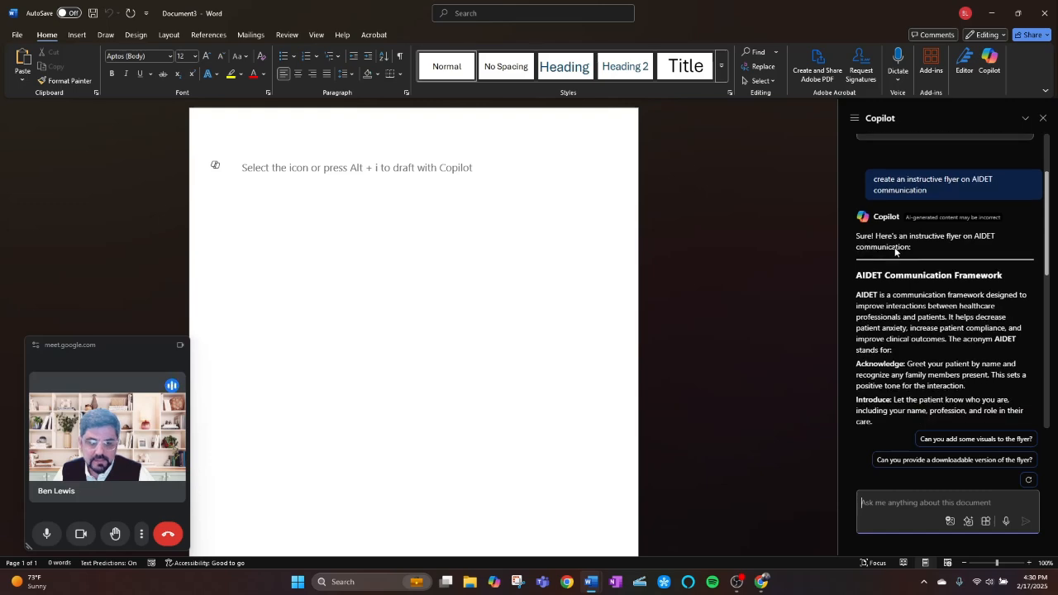
scroll(895, 251, down, 15)
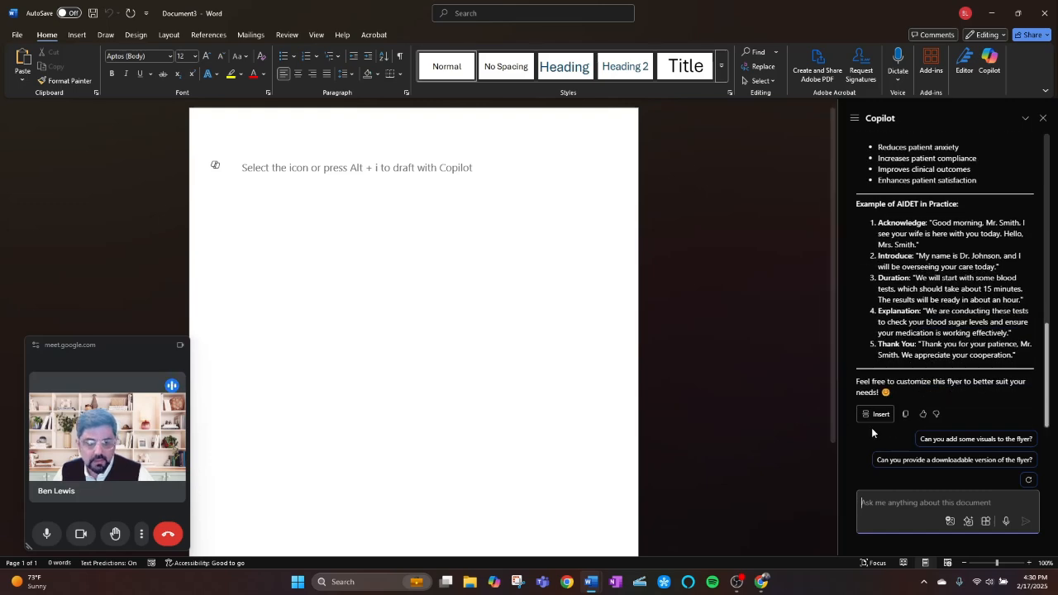
Insert Copilot's generated AIDET flyer text into the blank document and deselect it.
click(872, 414)
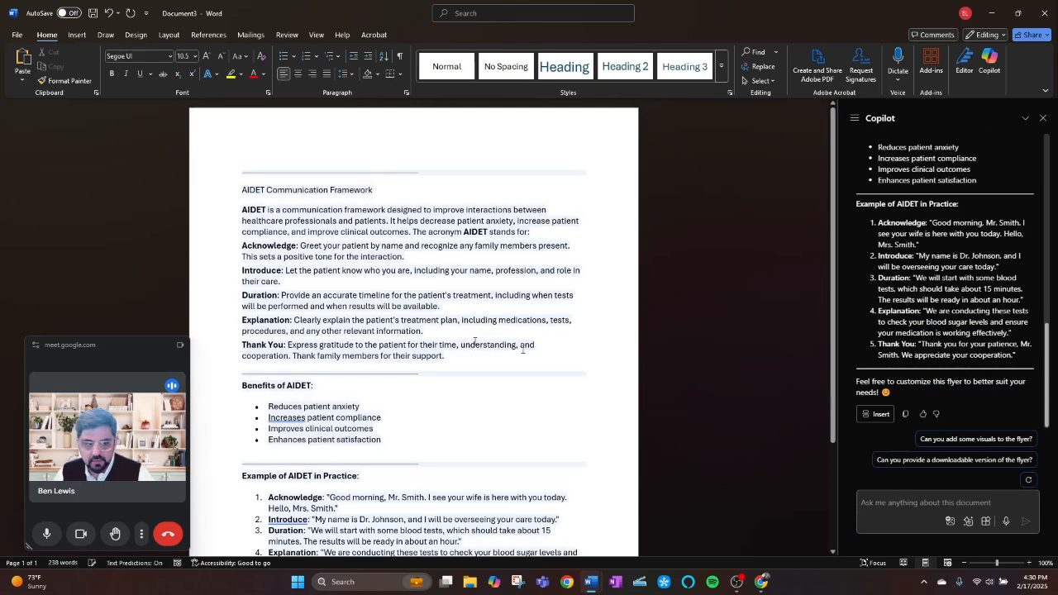
scroll(421, 319, down, 3)
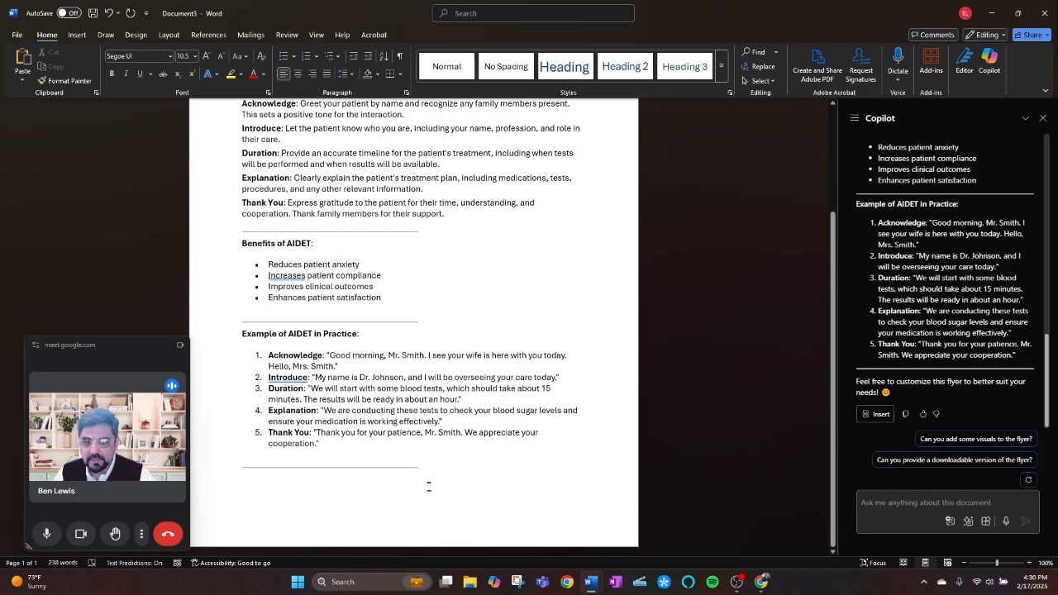
click(428, 487)
Delete the four horizontal divider lines above the title, between the sections and after the practice example.
scroll(437, 495, up, 3)
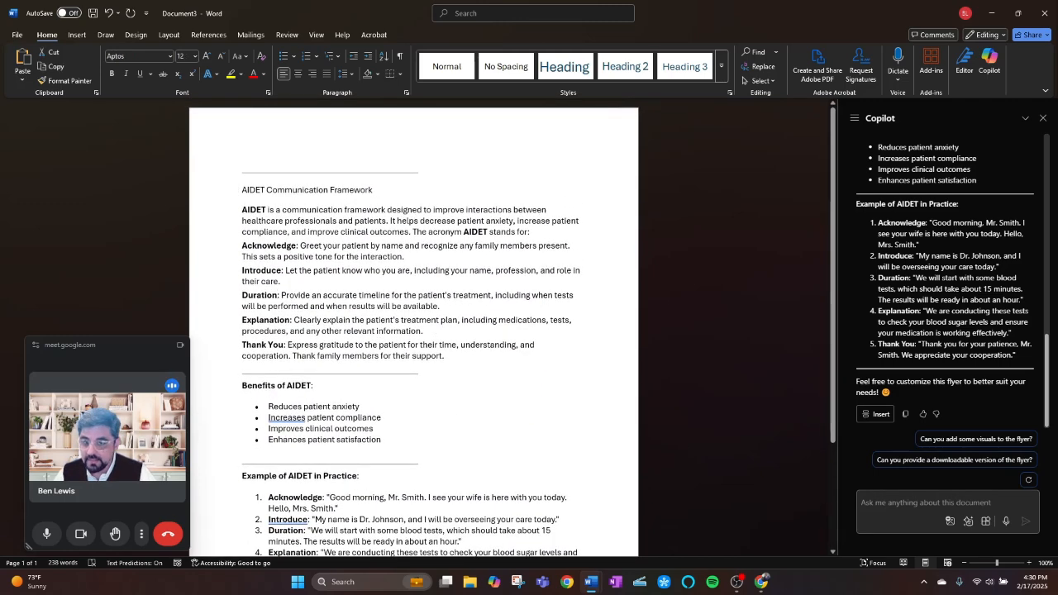
click(410, 173)
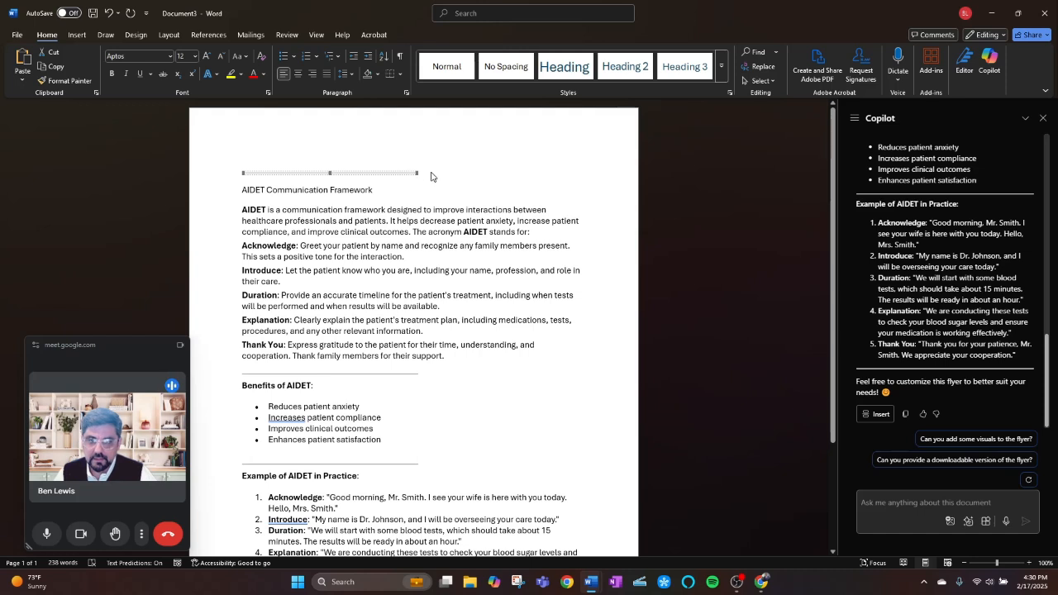
key(Delete)
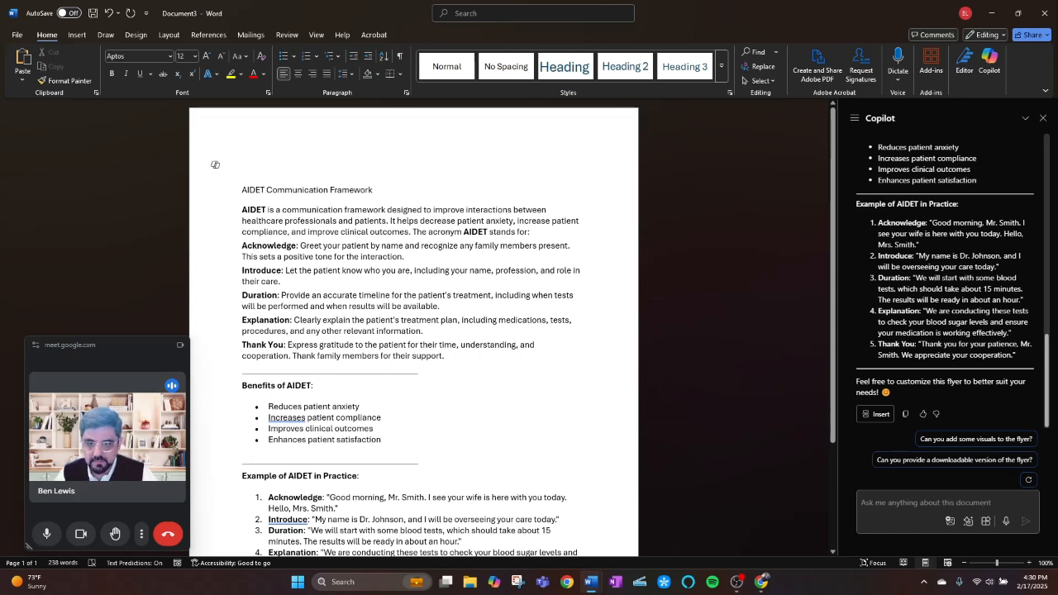
click(299, 374)
key(Delete)
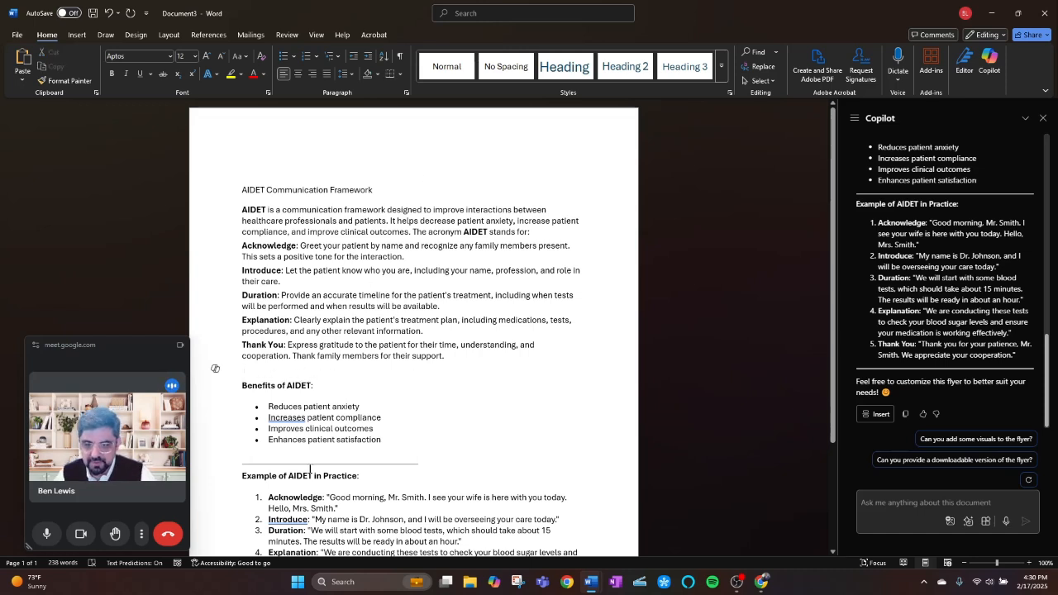
click(309, 463)
key(Delete)
scroll(310, 468, down, 3)
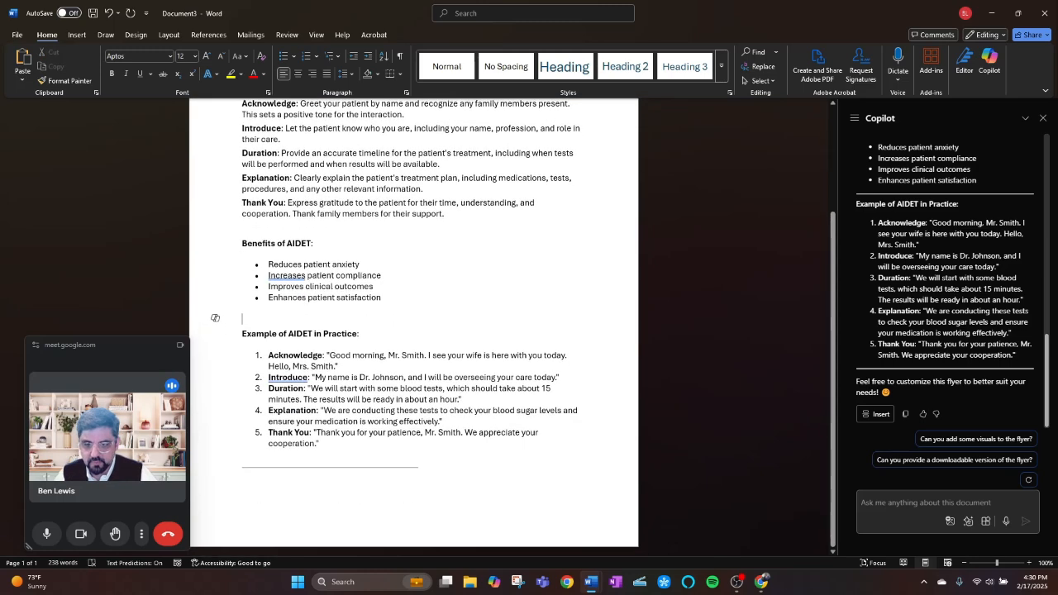
click(284, 468)
key(Delete)
scroll(320, 397, up, 2)
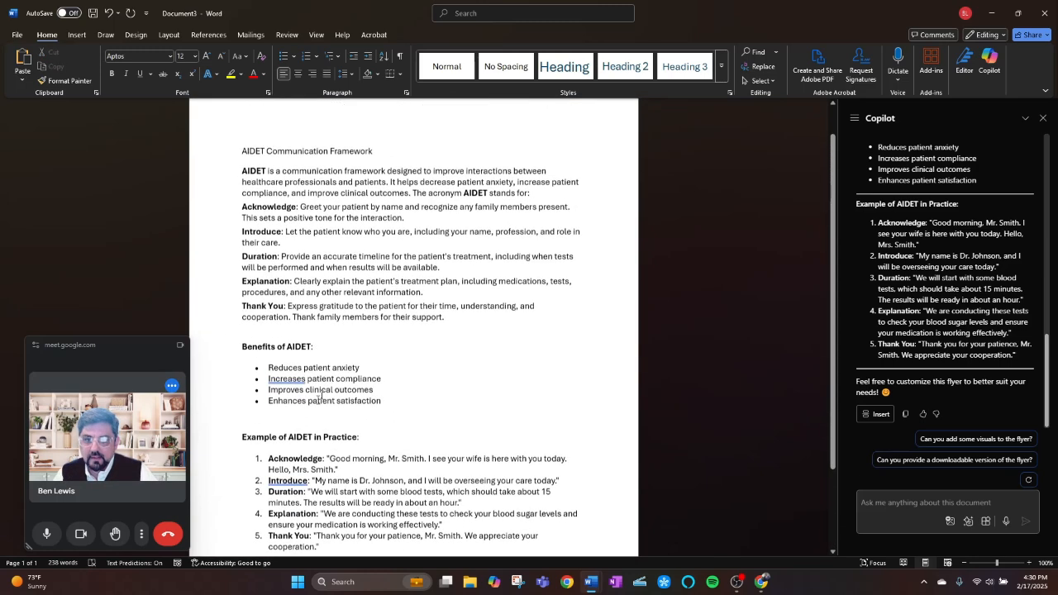
scroll(319, 397, up, 1)
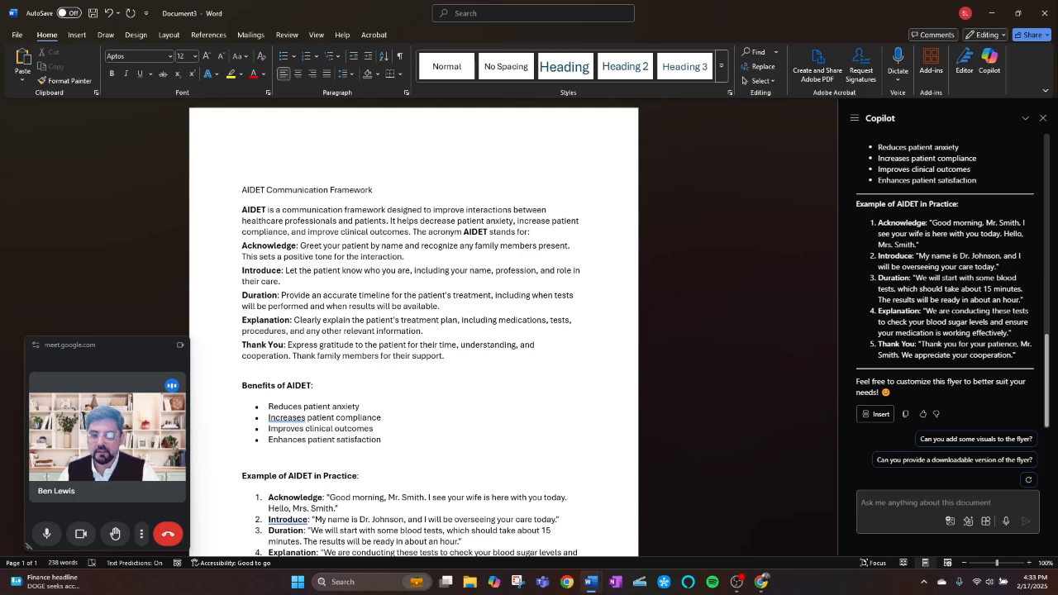
scroll(363, 310, down, 3)
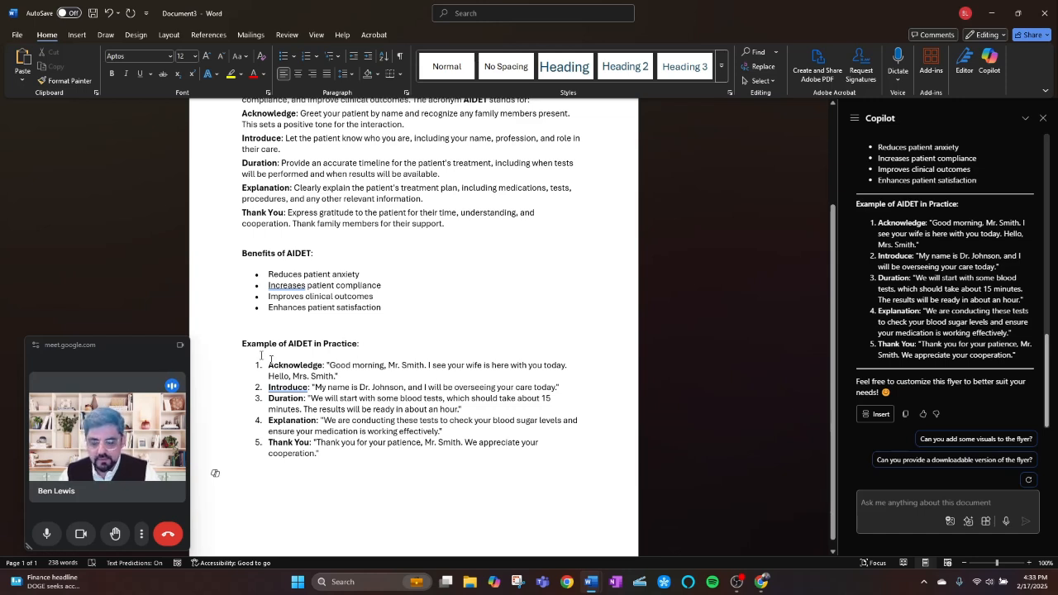
double_click(288, 387)
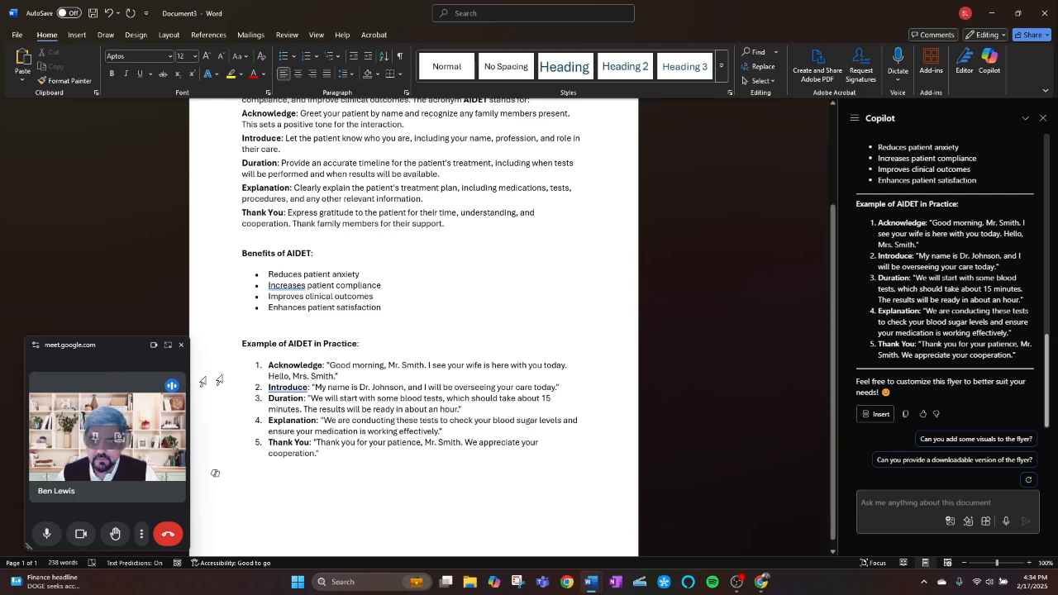
Make the "AIDET Communication Framework" title line bold.
scroll(388, 307, up, 2)
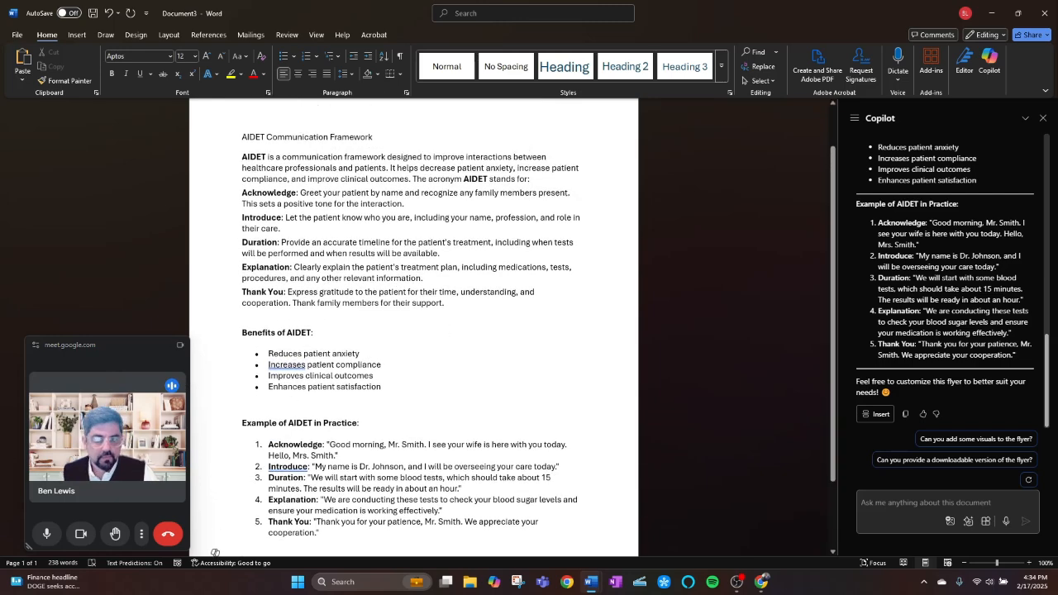
scroll(367, 171, up, 2)
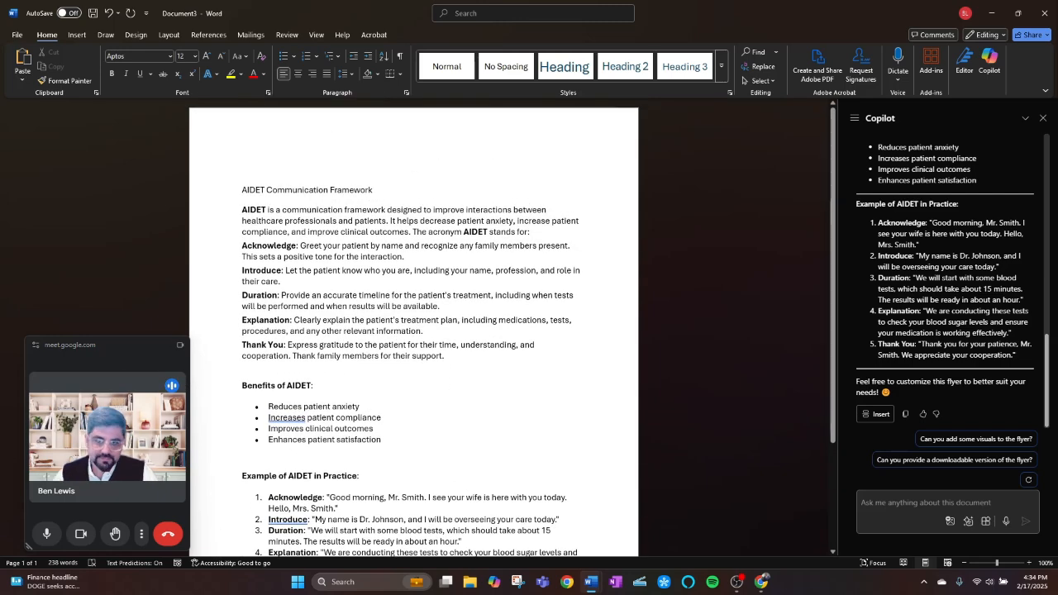
click(213, 185)
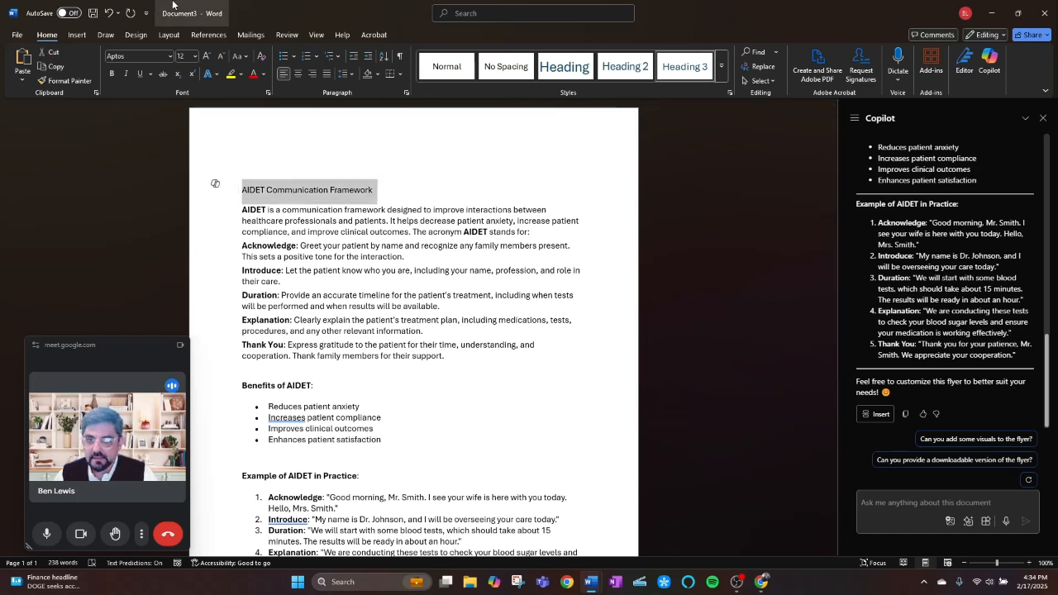
click(111, 73)
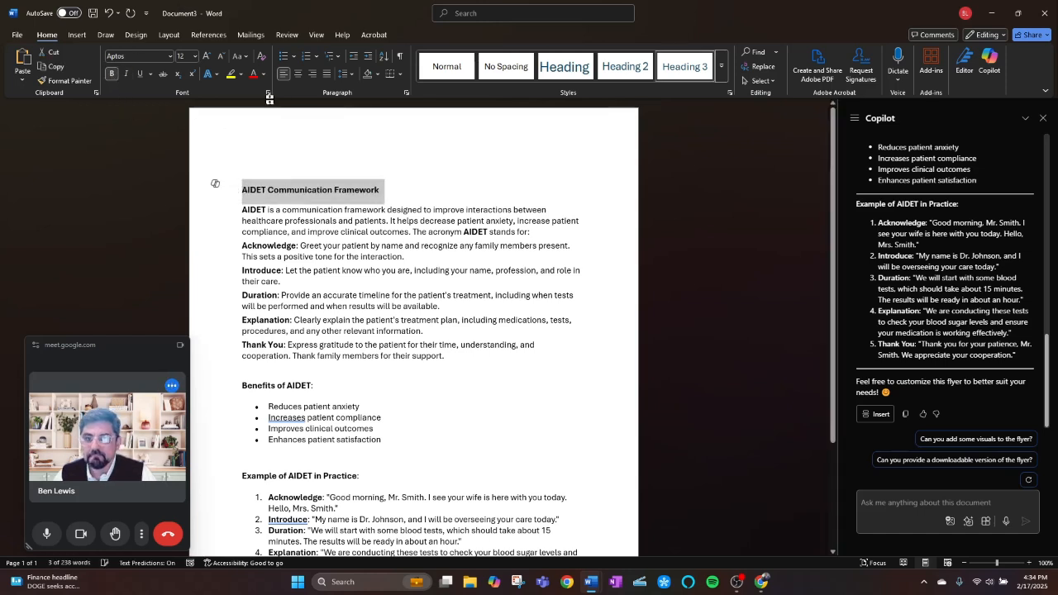
Enlarge the "AIDET Communication Framework" title to a font size of 20.
click(207, 56)
click(207, 56)
click(207, 56)
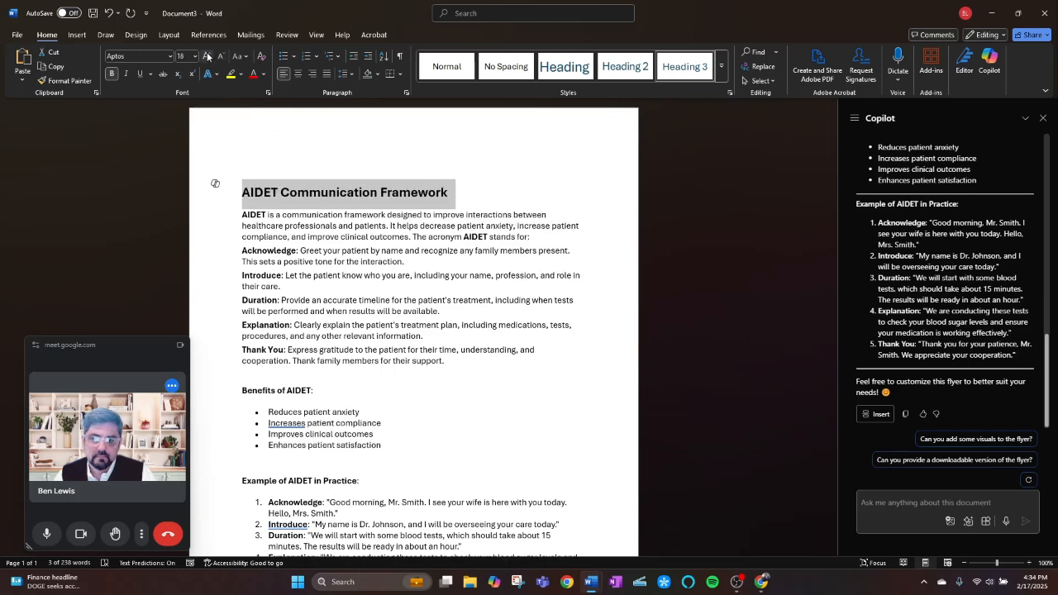
click(207, 56)
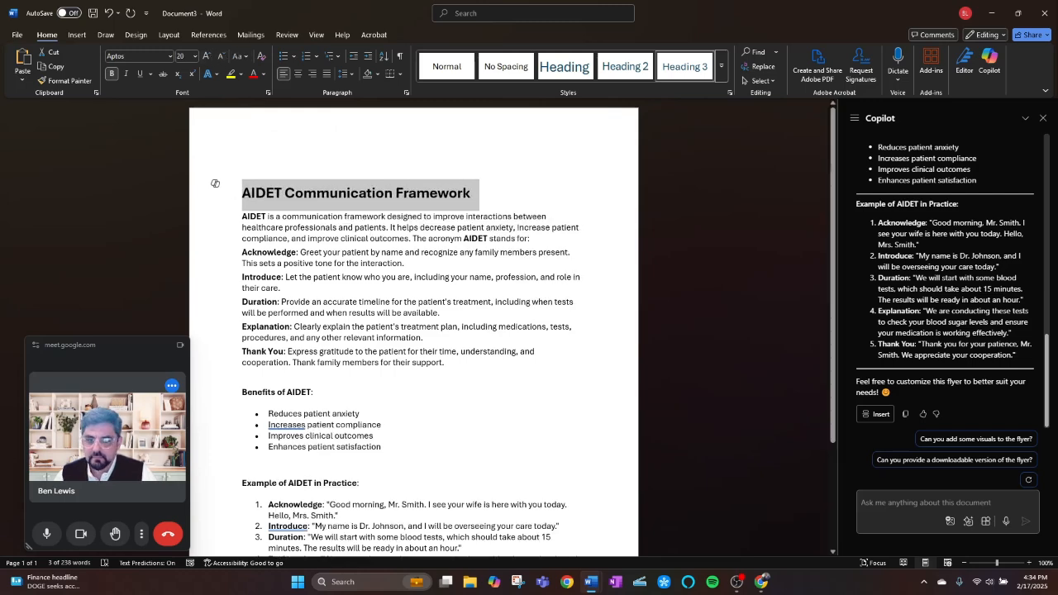
Insert a text box beside the practice example and move the "Benefits of AIDET" heading and its bullet list into it.
scroll(413, 330, down, 3)
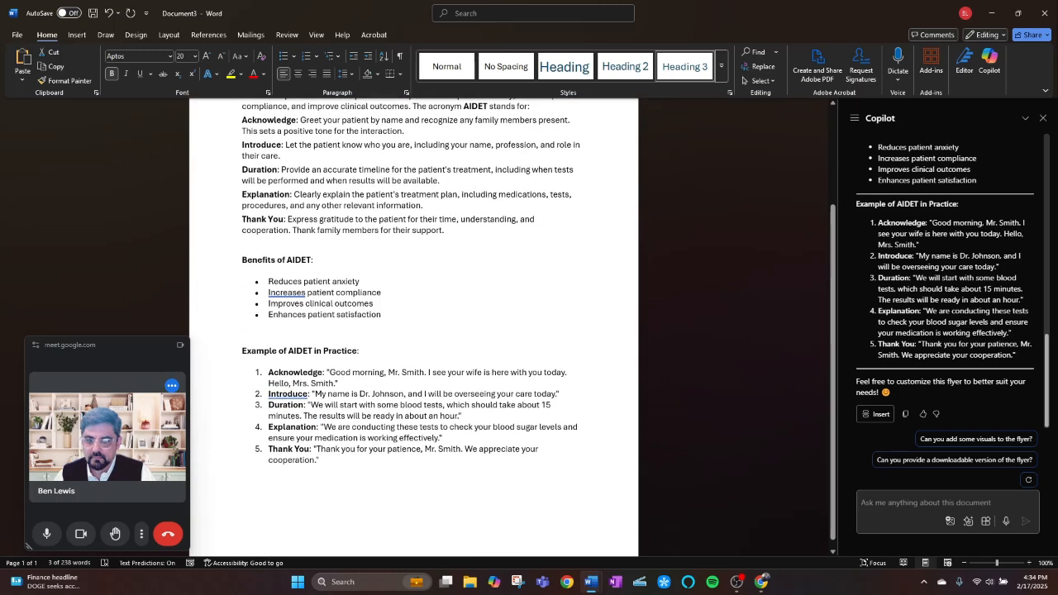
click(314, 260)
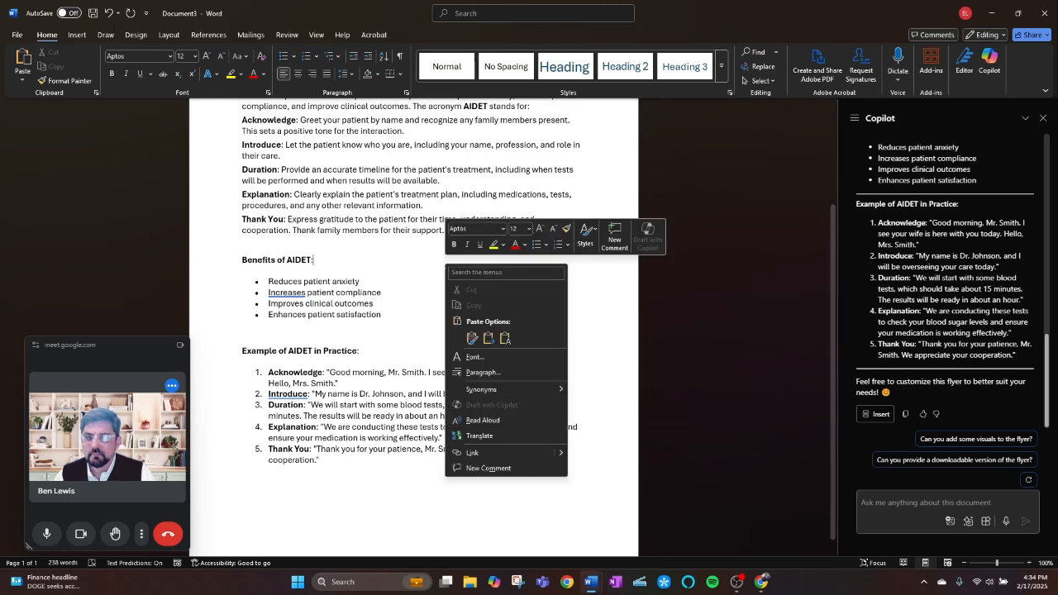
right_click(446, 265)
click(419, 284)
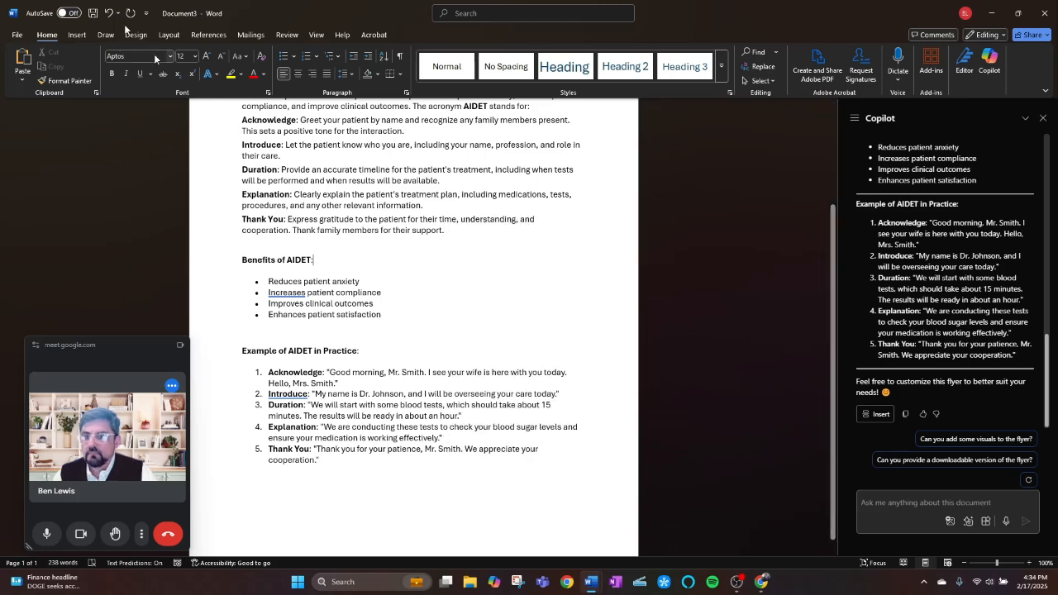
click(77, 35)
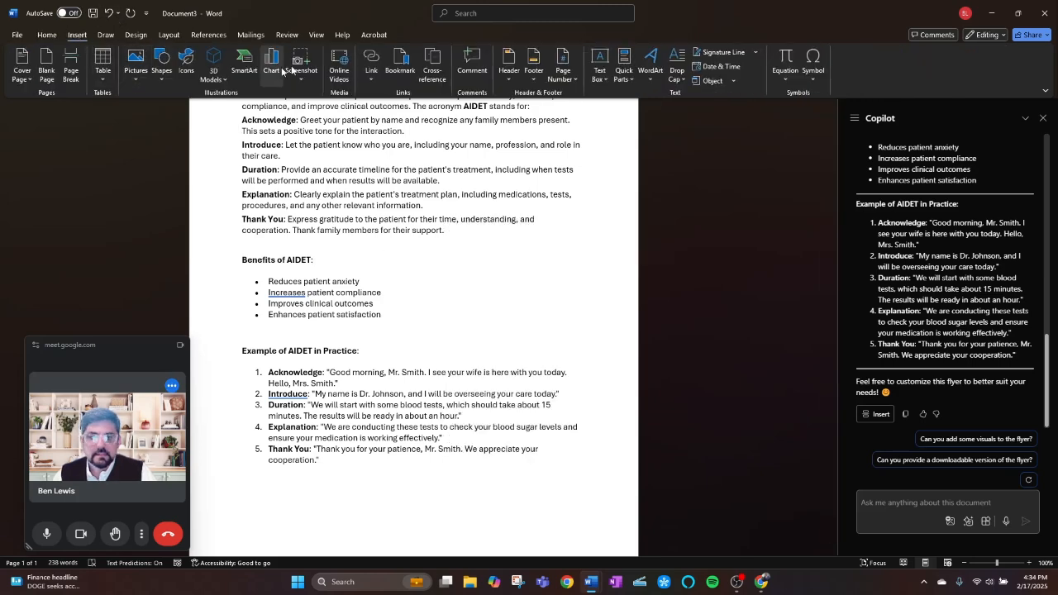
click(599, 76)
click(637, 174)
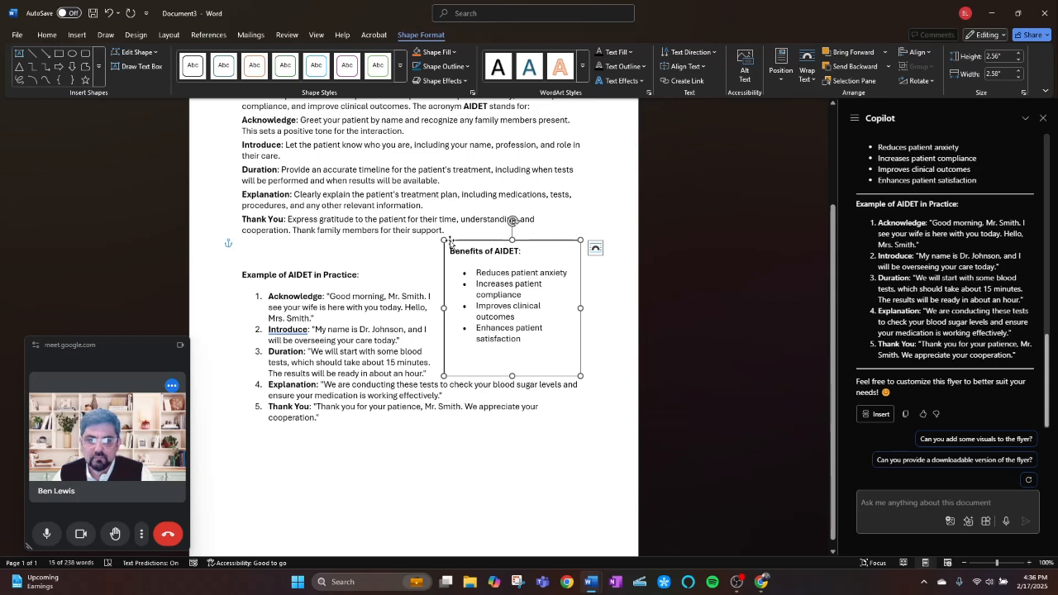
Fill the Benefits of AIDET text box with a light orange from the standard colors.
click(456, 52)
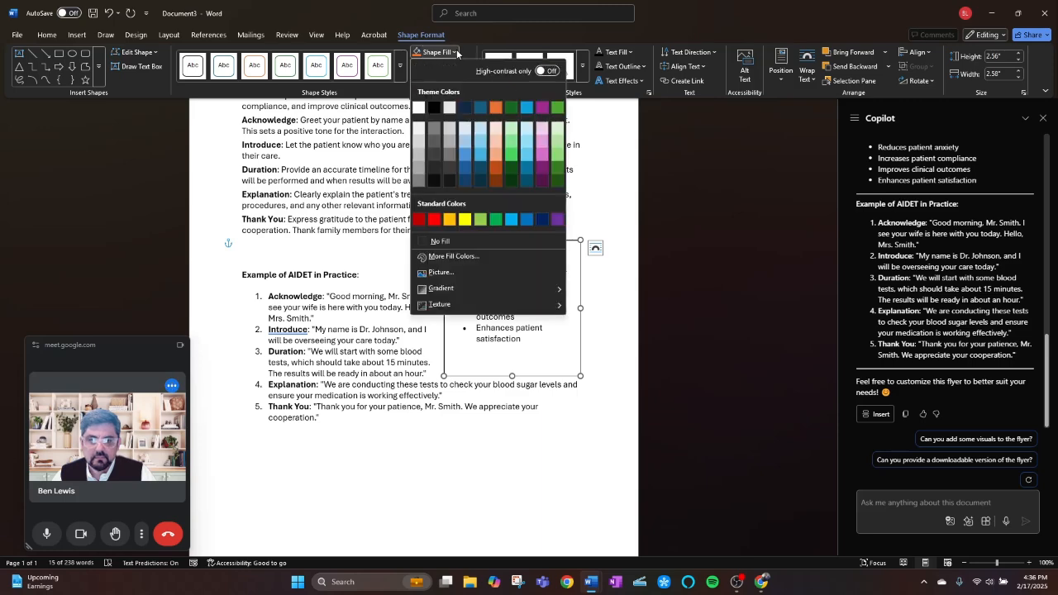
click(457, 257)
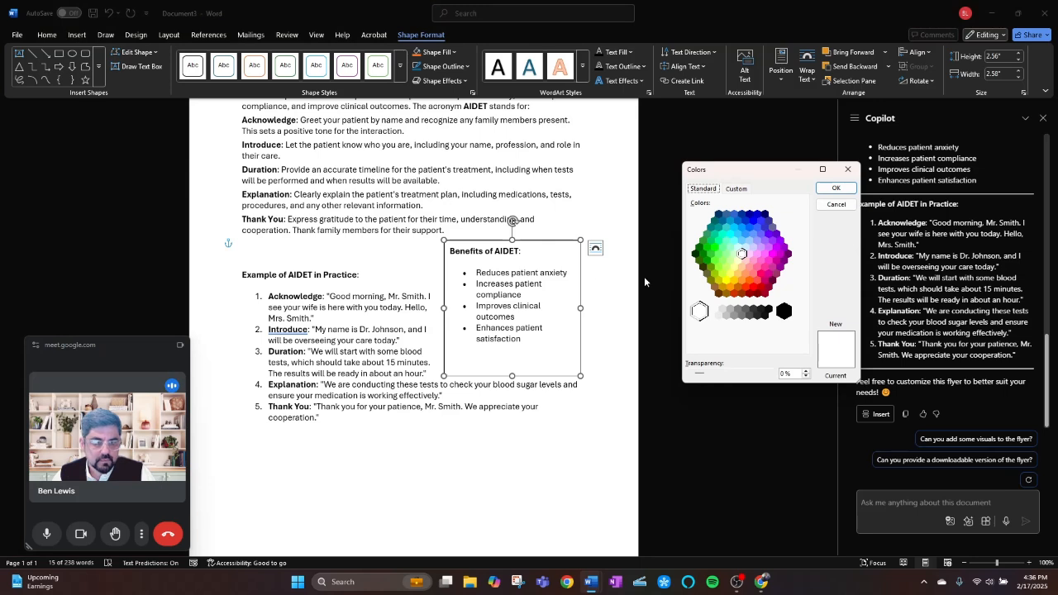
click(744, 269)
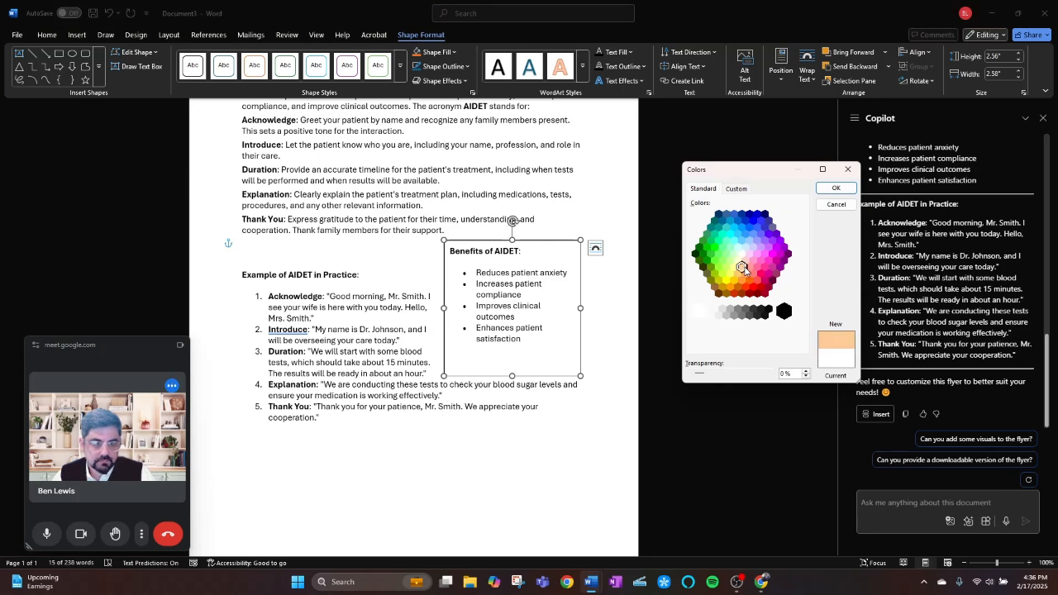
click(837, 190)
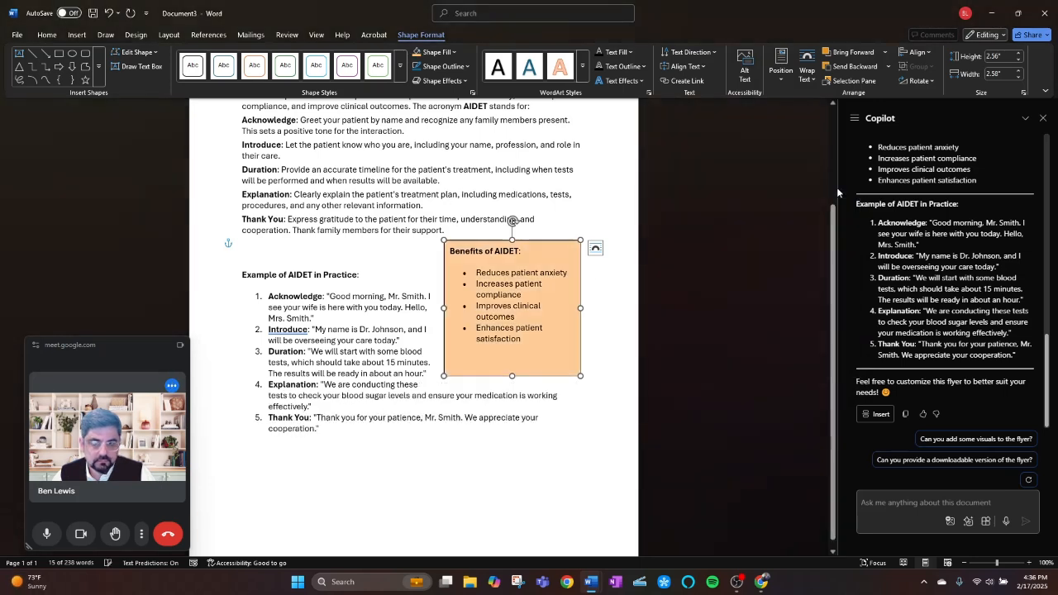
Add an outer shadow offset to the left to the Benefits of AIDET text box.
click(444, 81)
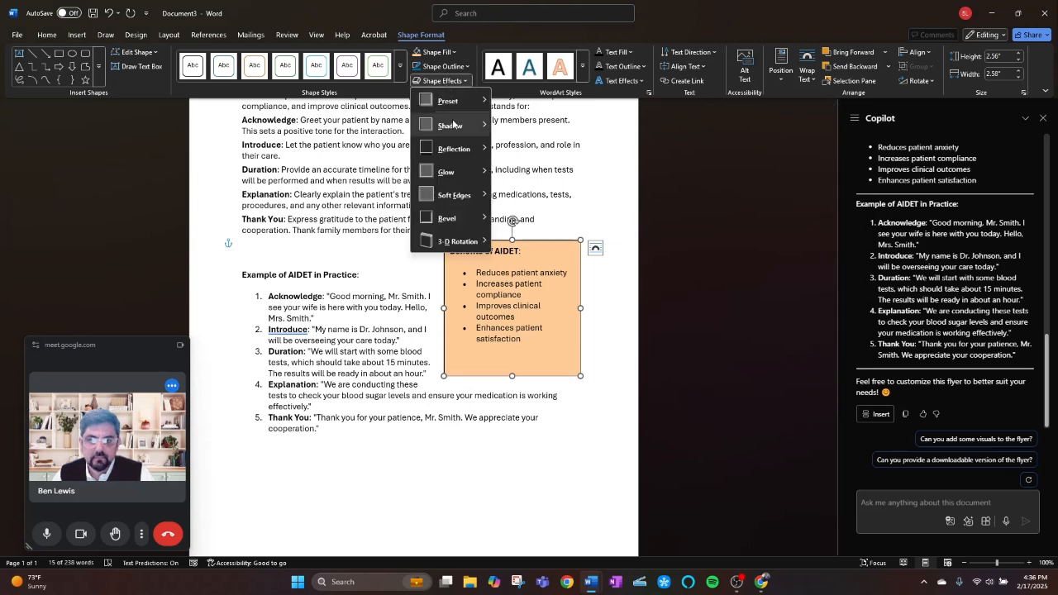
mouse_move(457, 125)
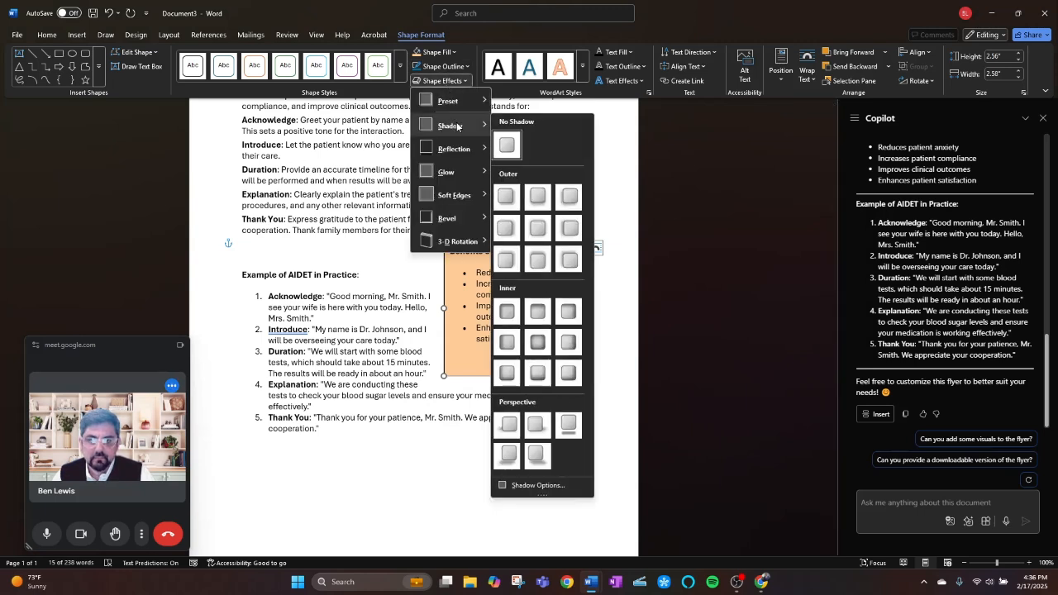
click(569, 228)
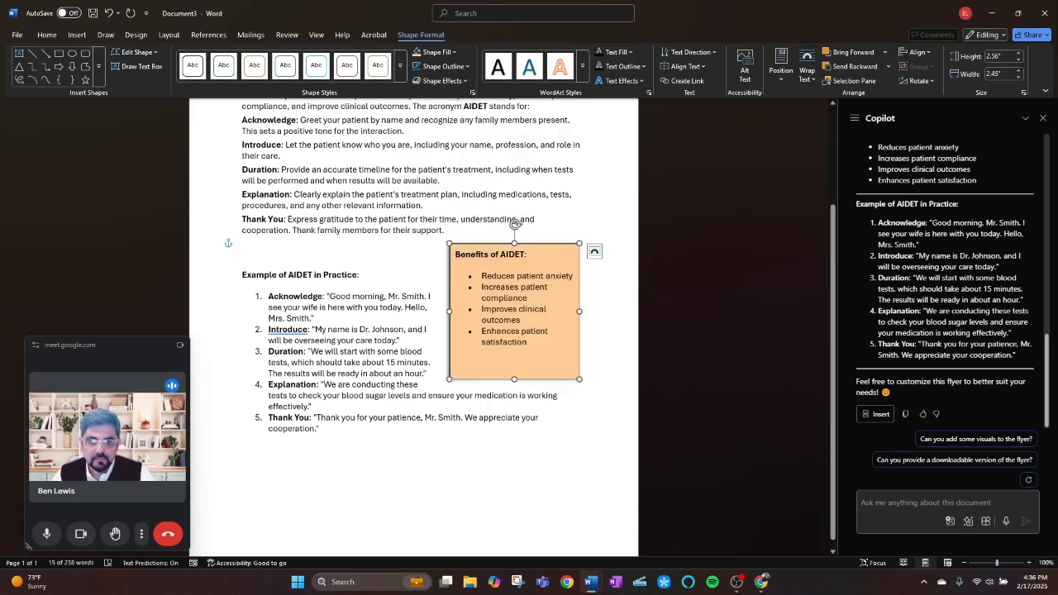
Resize the Benefits of AIDET text box to about 2.01" high by 2.56" wide and color its outline dark blue.
drag(580, 244, 585, 272)
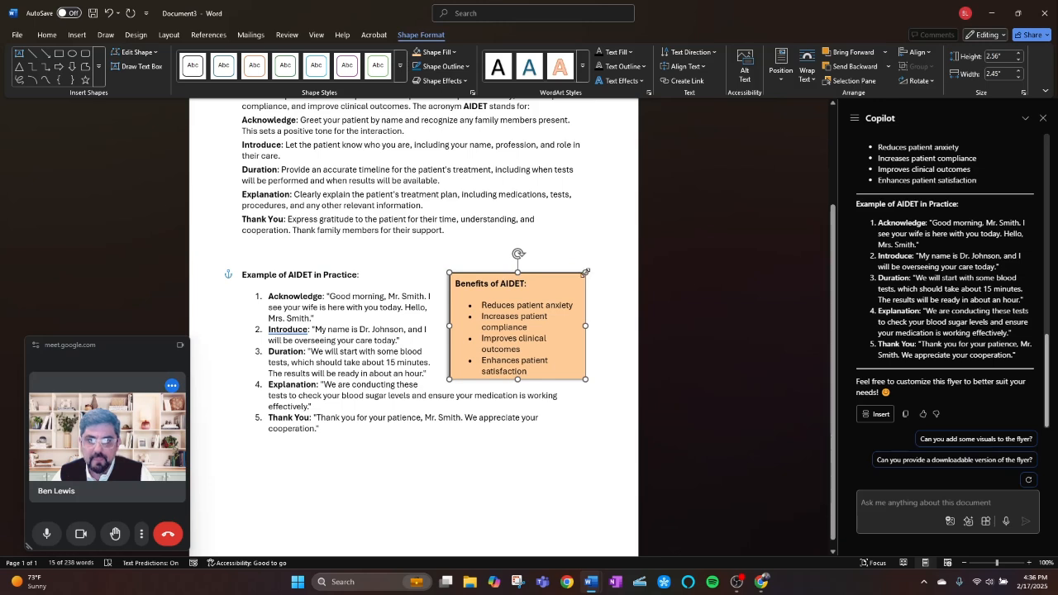
drag(585, 272, 585, 272)
click(442, 66)
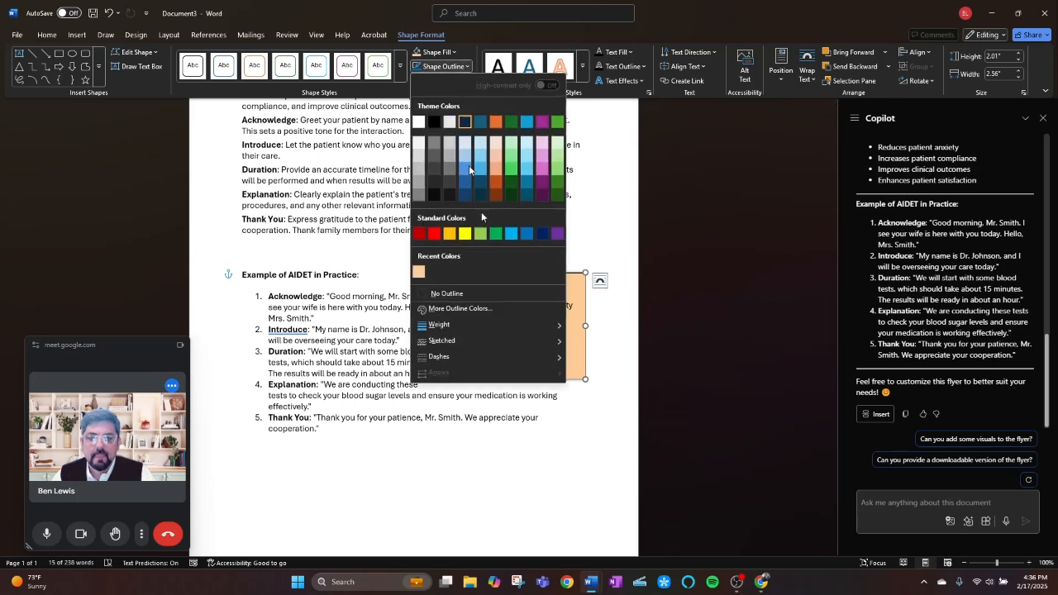
click(543, 234)
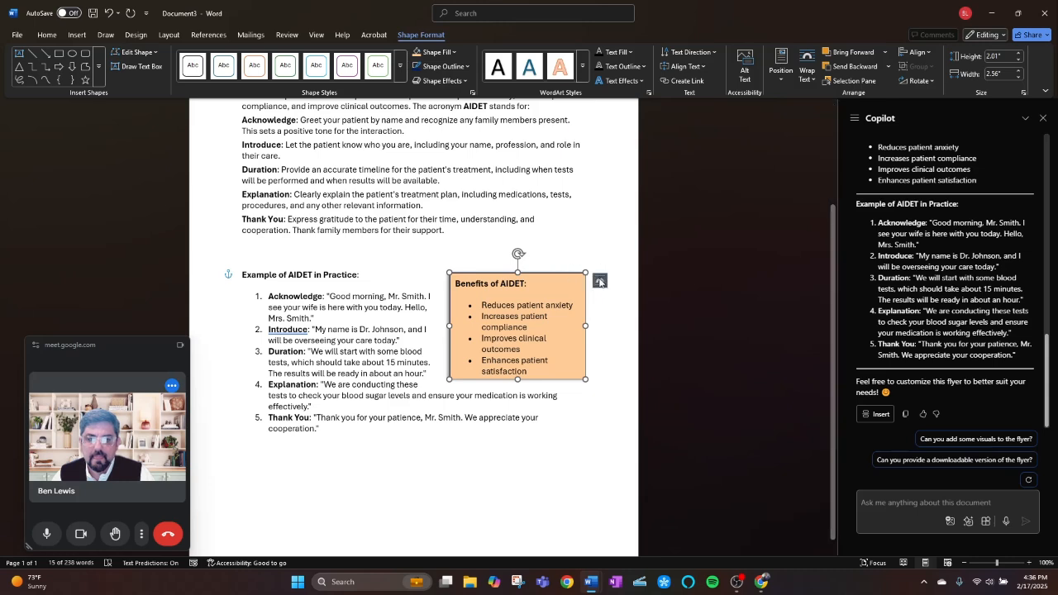
Set the Benefits of AIDET text box to Through text wrapping and move it beside the introduction, just below the title.
click(599, 282)
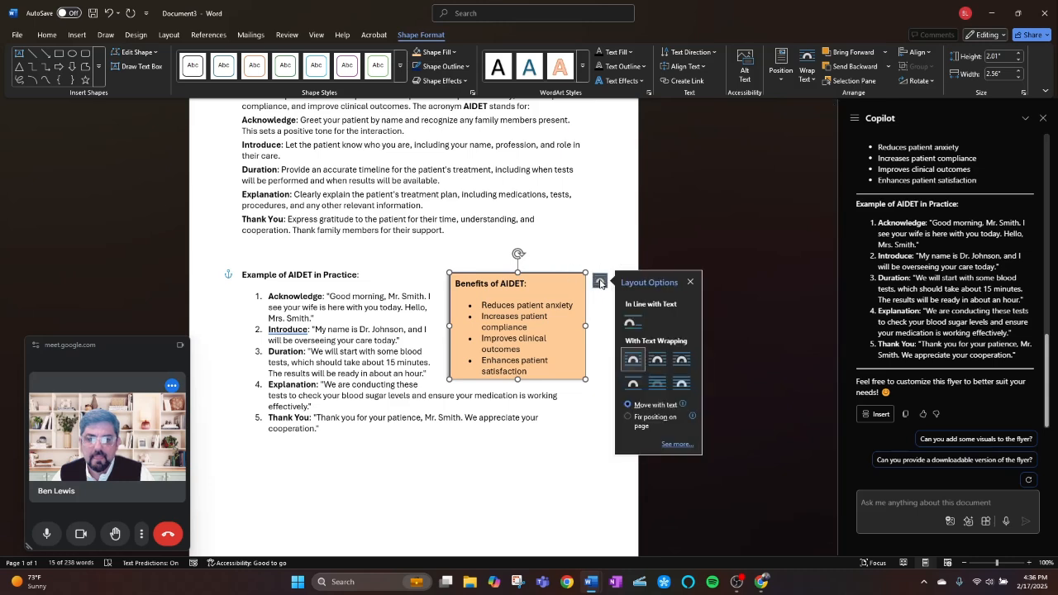
click(681, 359)
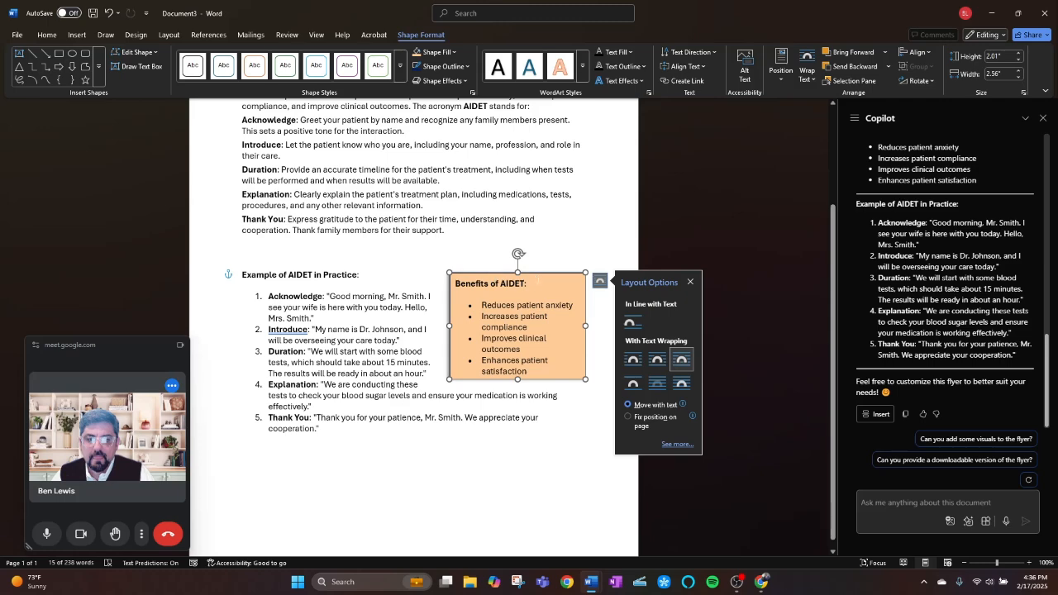
drag(539, 276, 565, 109)
scroll(565, 108, up, 3)
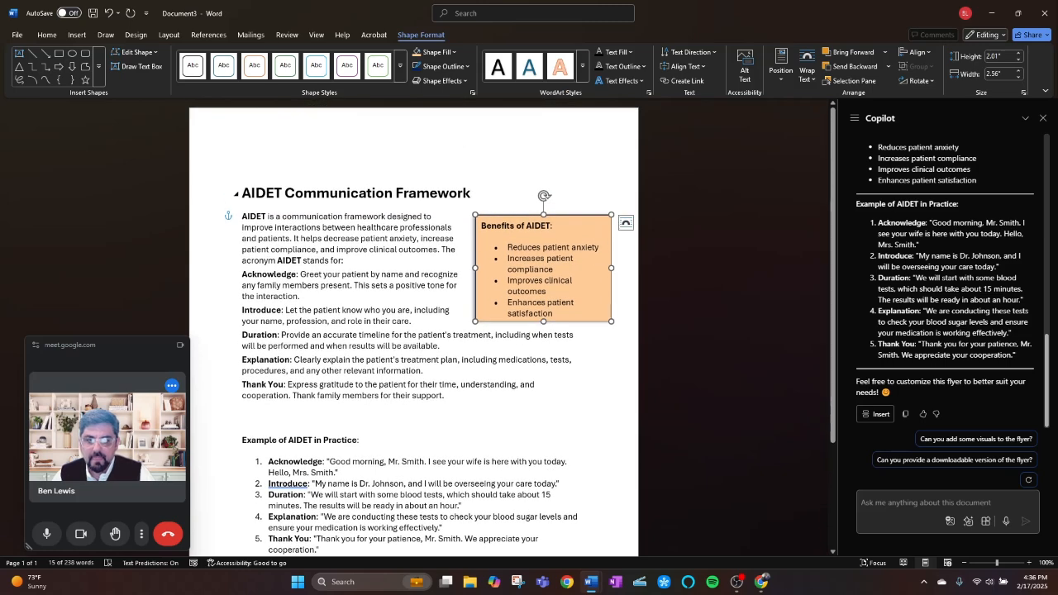
Center the "AIDET Communication Framework" title line above the introduction.
click(242, 193)
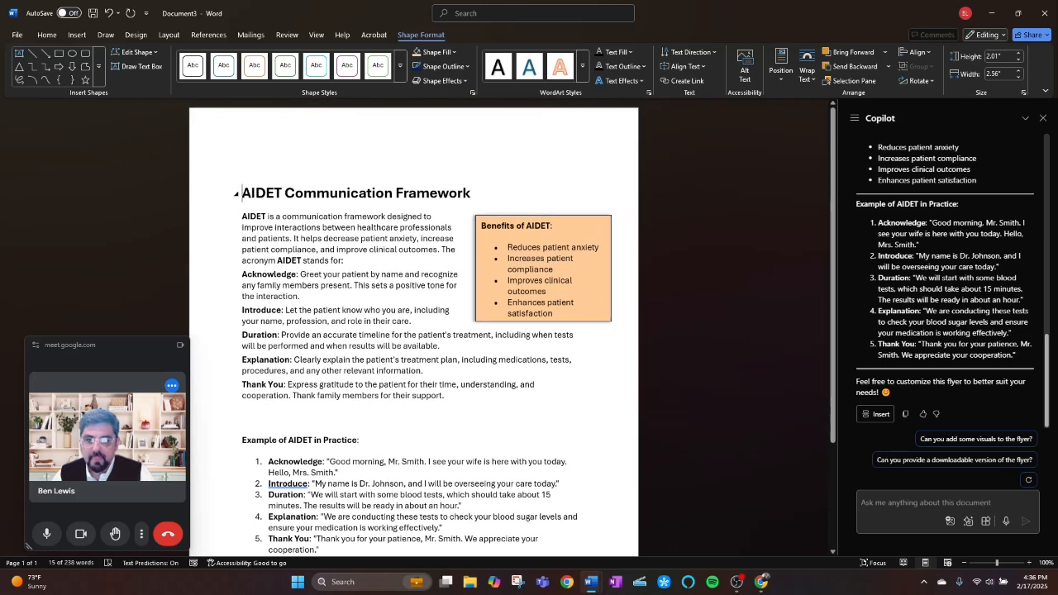
key(BackSpace)
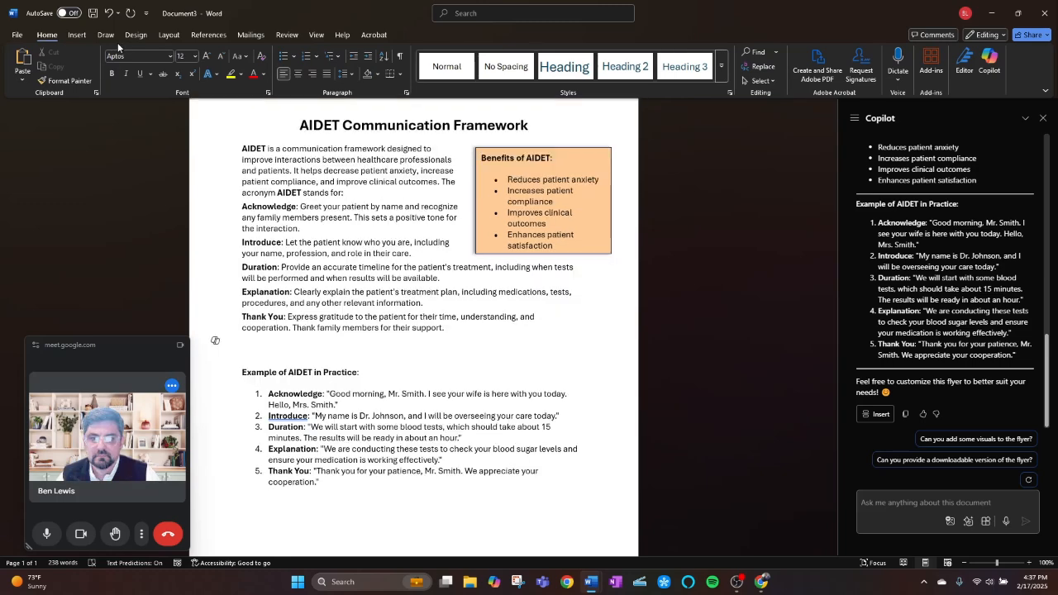
Begin inserting a new element on the blank line between the Thank You paragraph and the practice example.
click(79, 36)
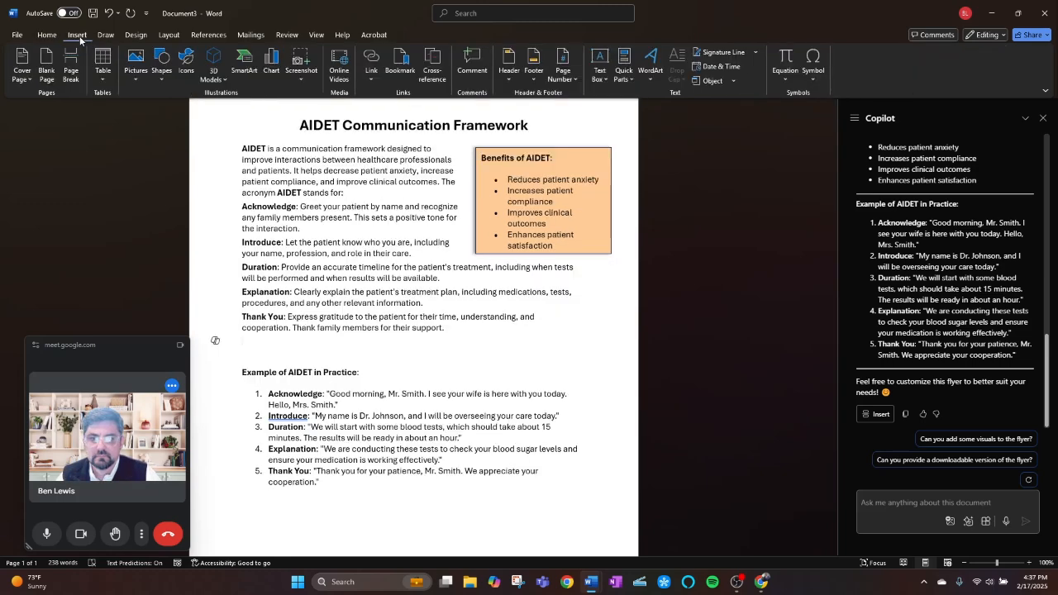